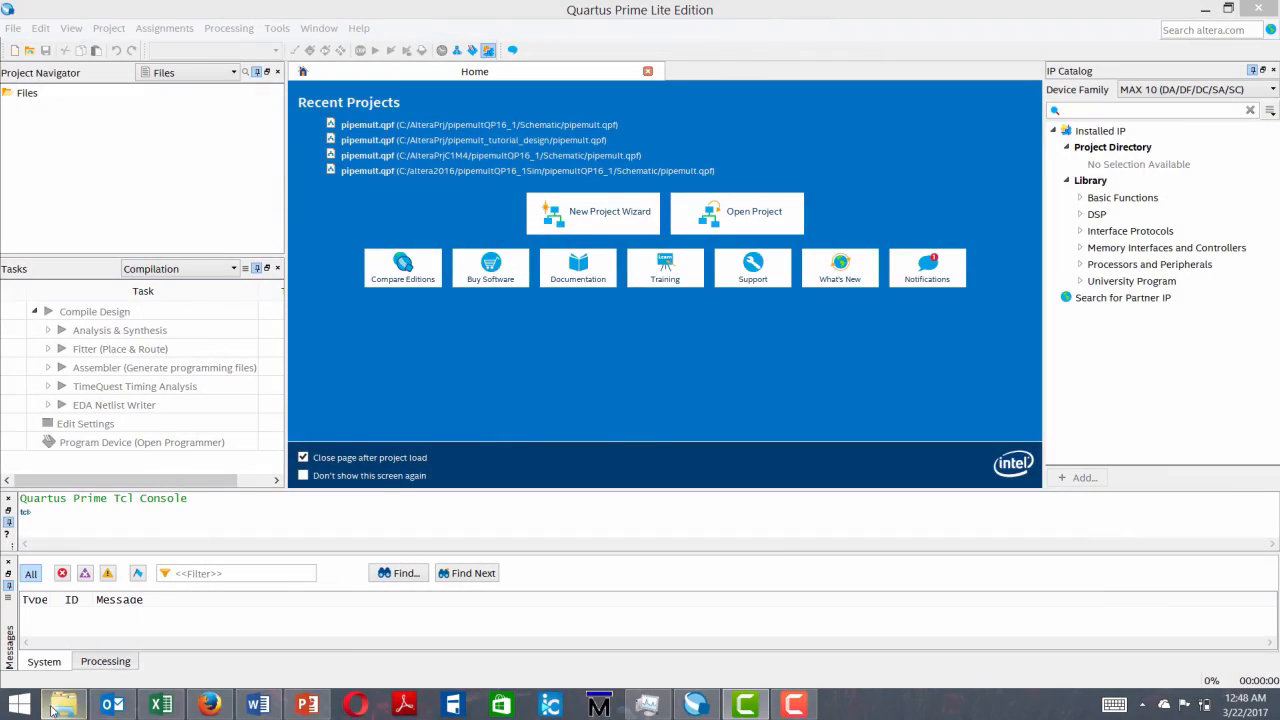
Check the contents of the pipemultQP16_1 project folder in File Explorer, then minimize its window
mouse_move(62, 706)
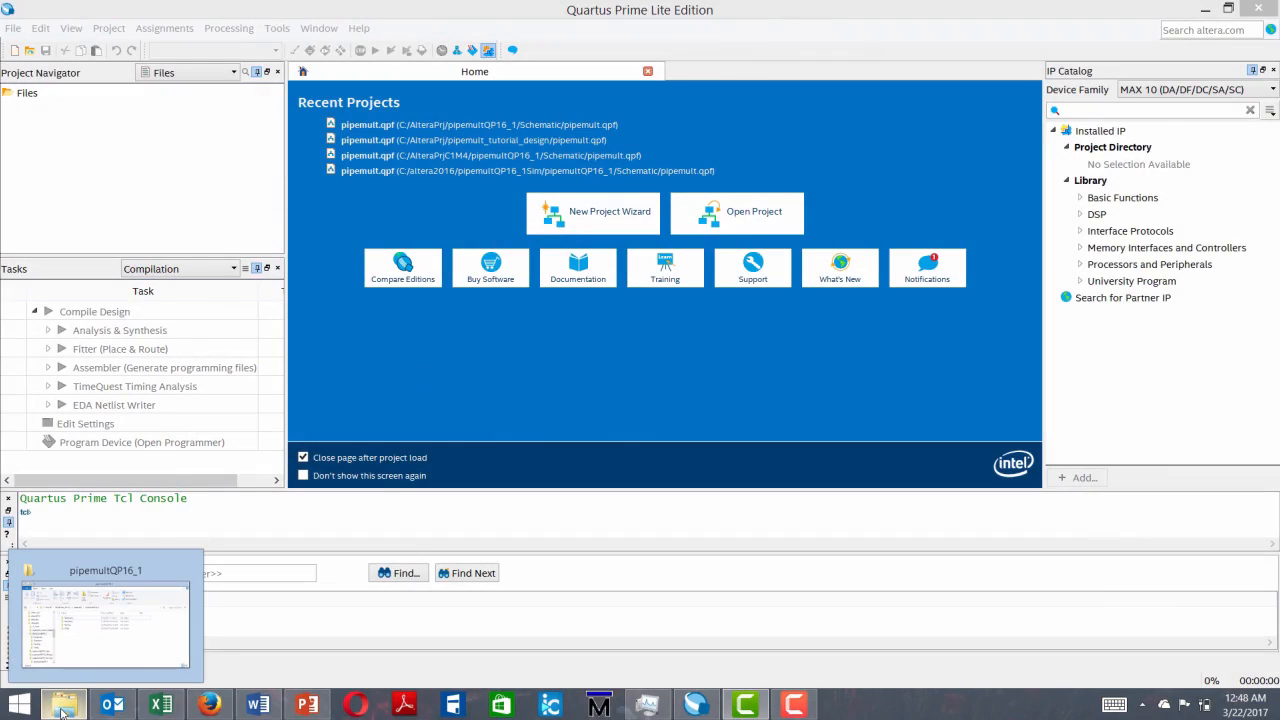
click(62, 706)
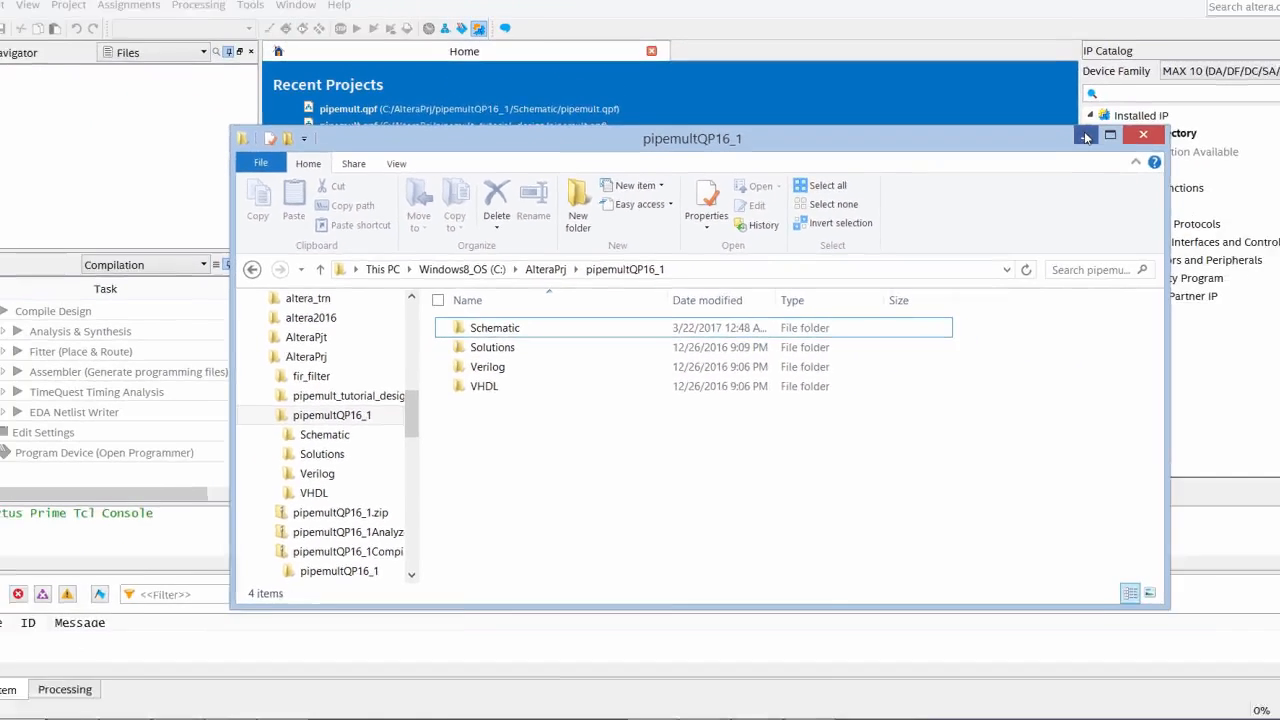
click(1087, 136)
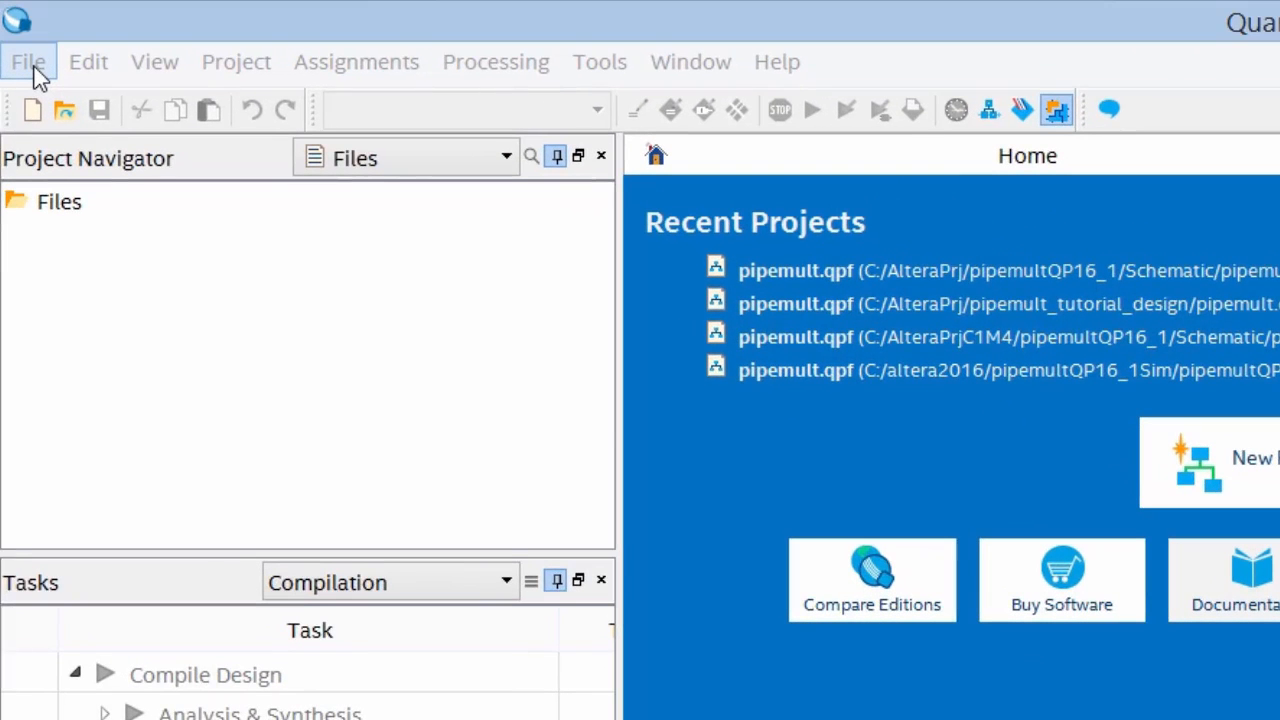
Start the New Project Wizard and set the working directory to C:/AlteraPrj/pipemultQP16_1/Schematic
click(33, 68)
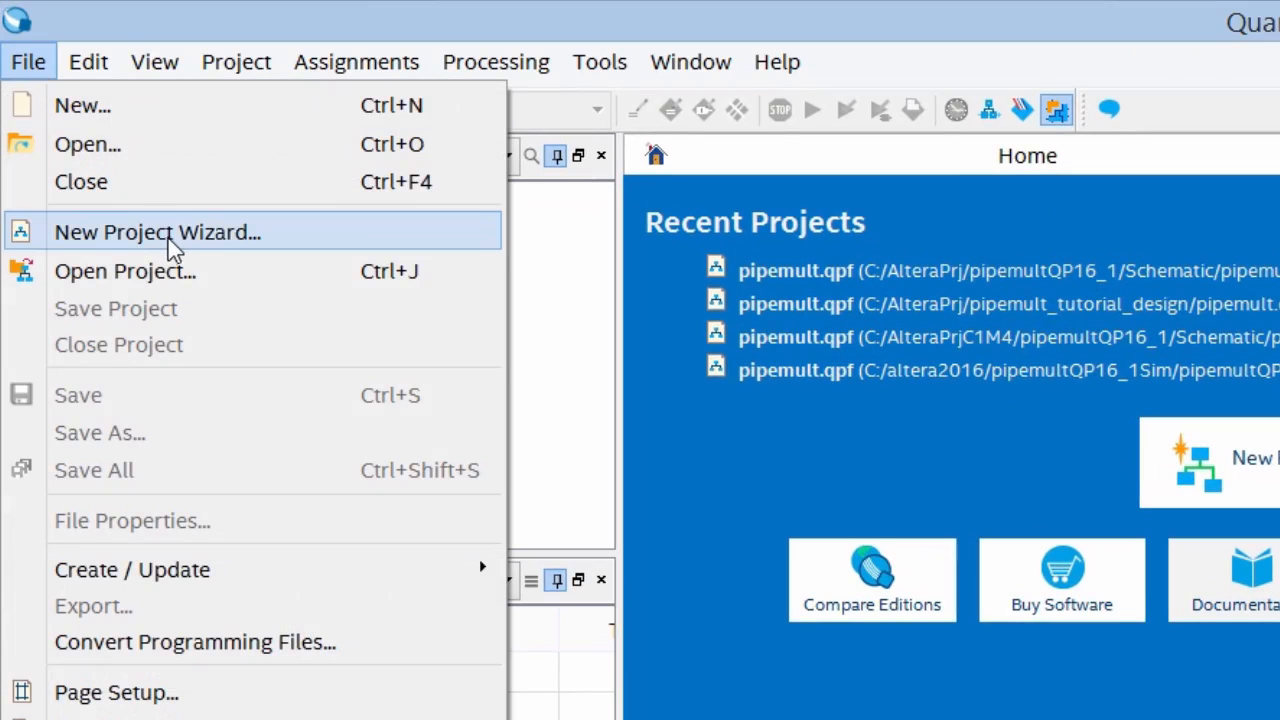
click(240, 234)
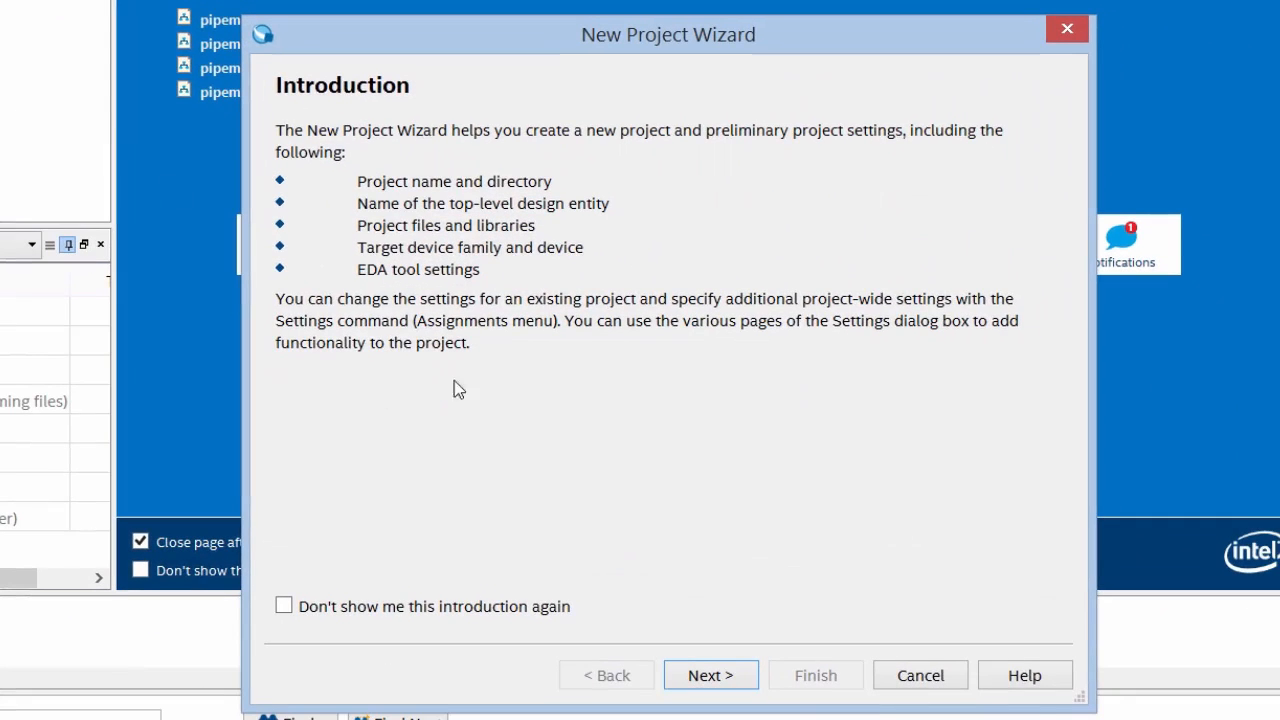
click(716, 677)
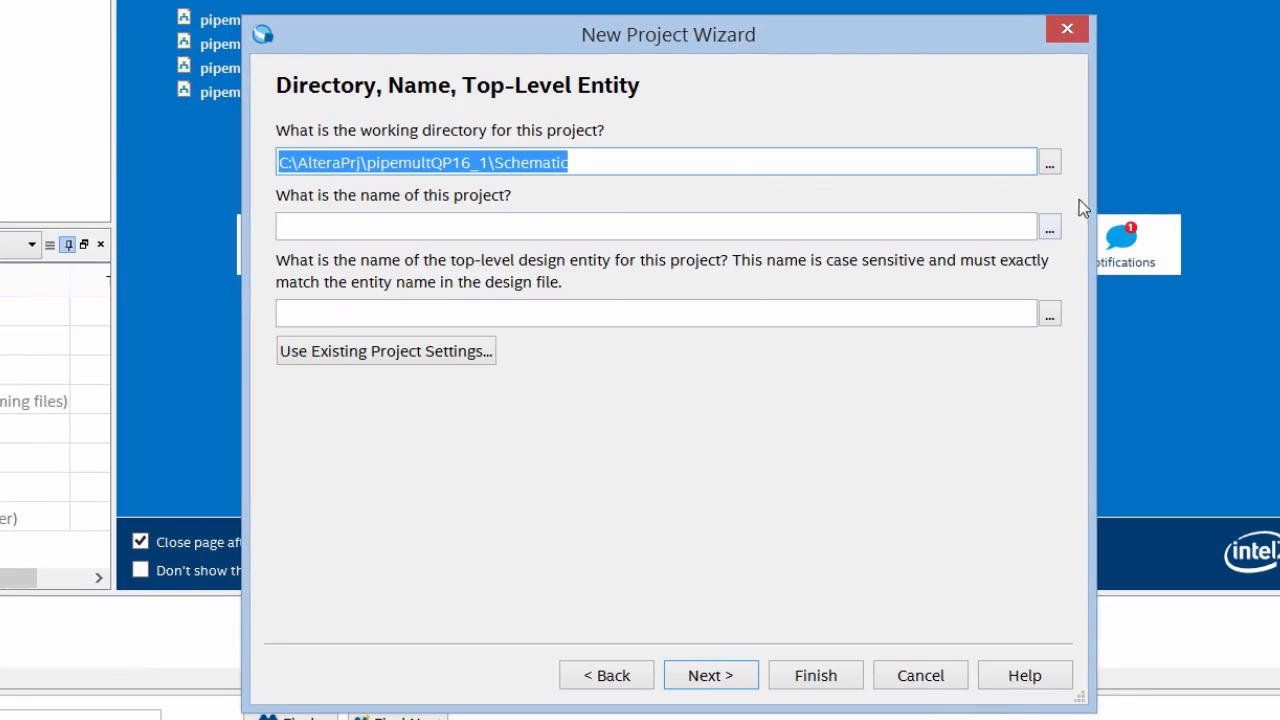
click(1051, 164)
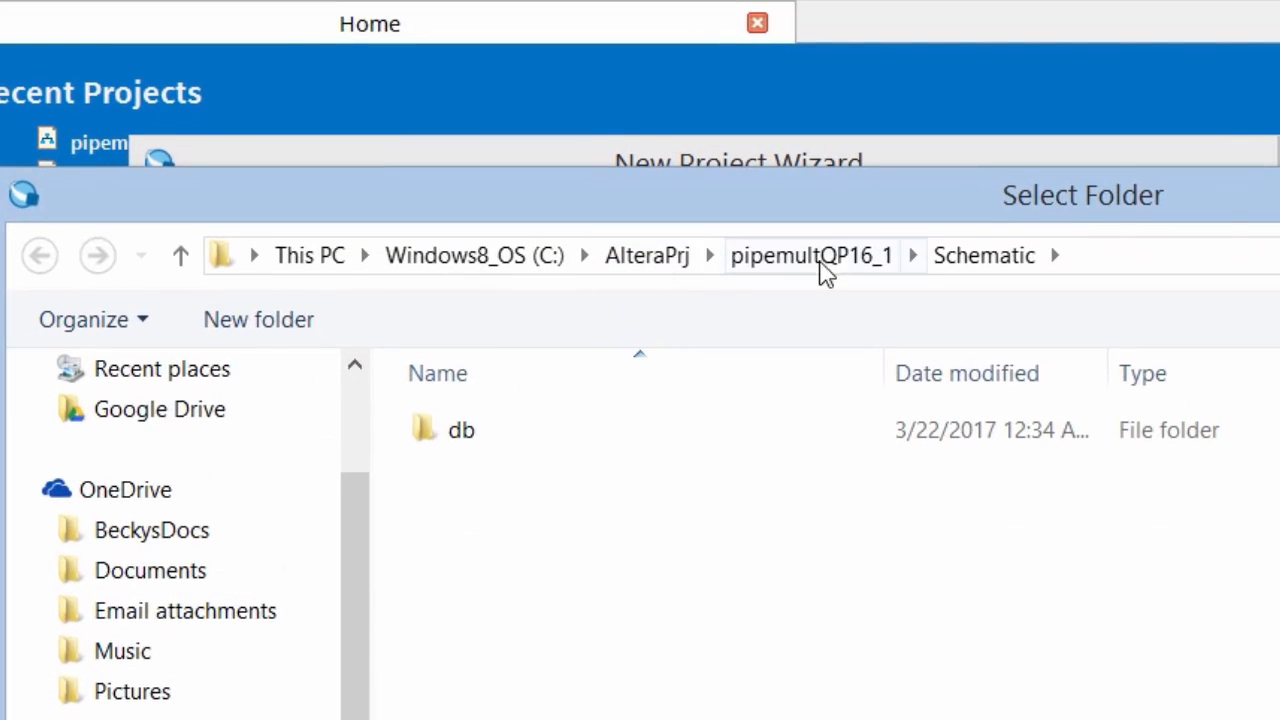
click(772, 180)
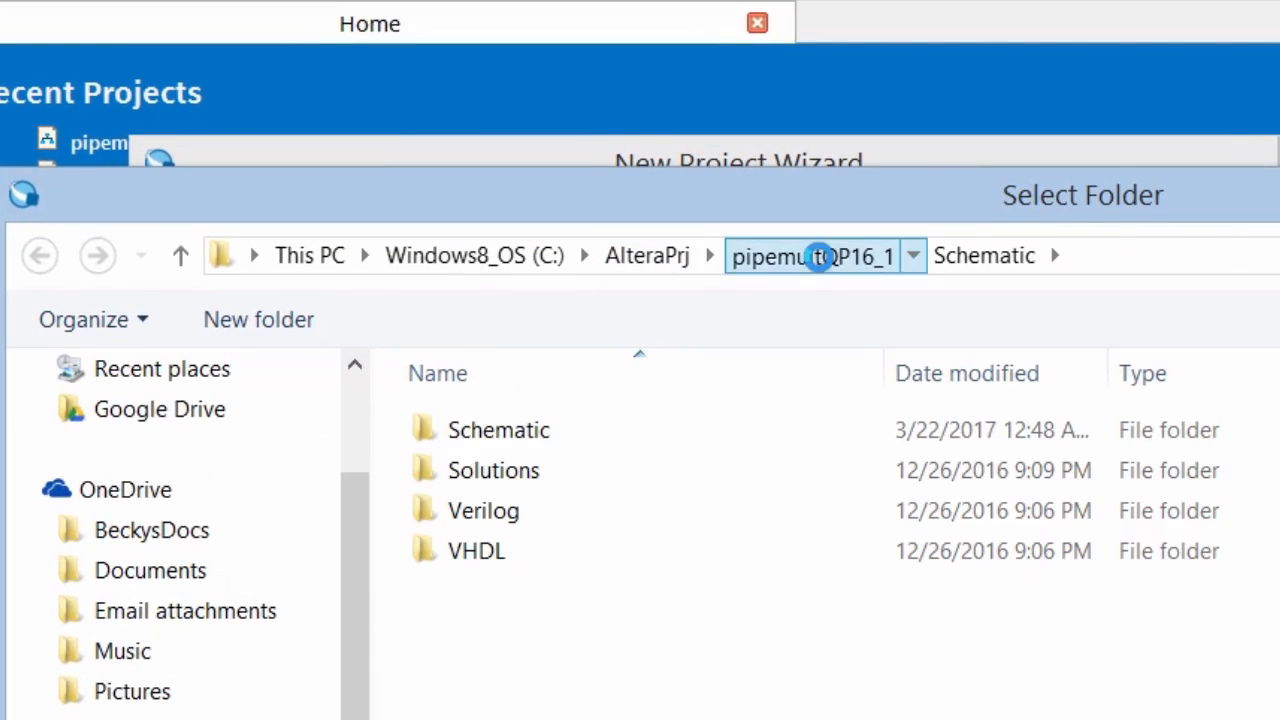
double_click(500, 437)
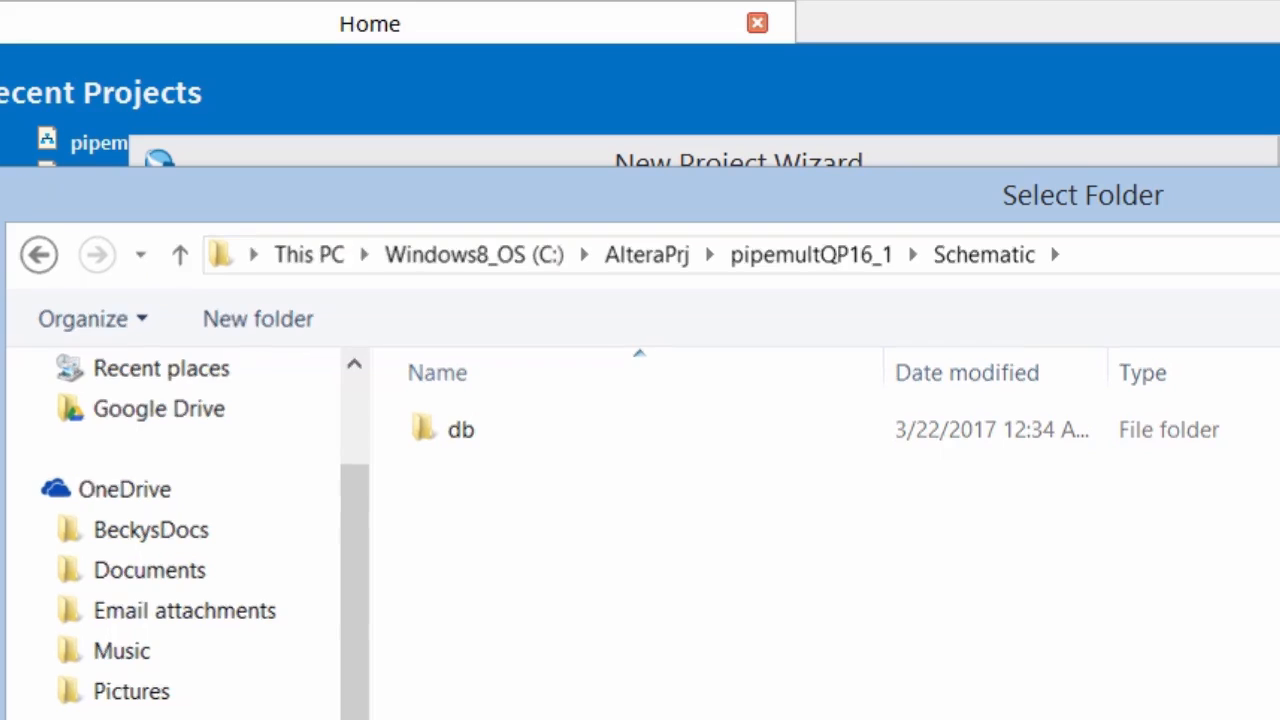
click(1270, 712)
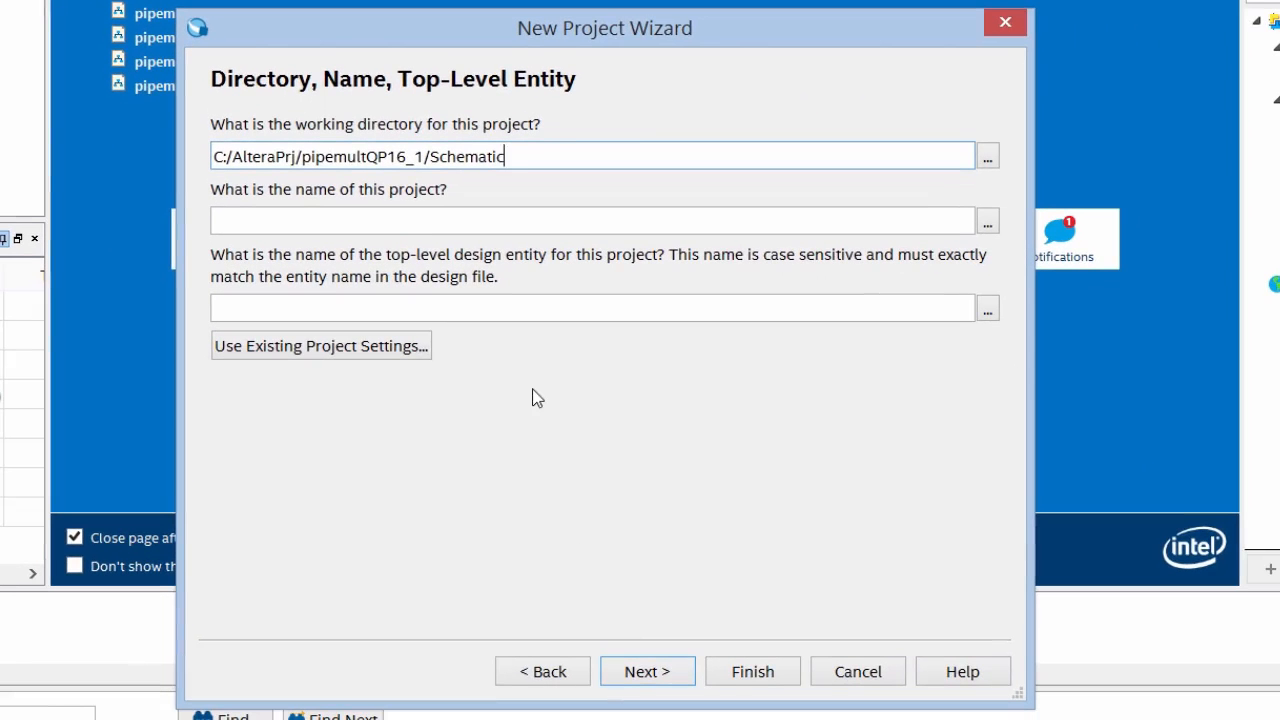
Name the project and its top-level design entity pipemult and choose an empty project as the project type
click(370, 219)
text(pipemult)
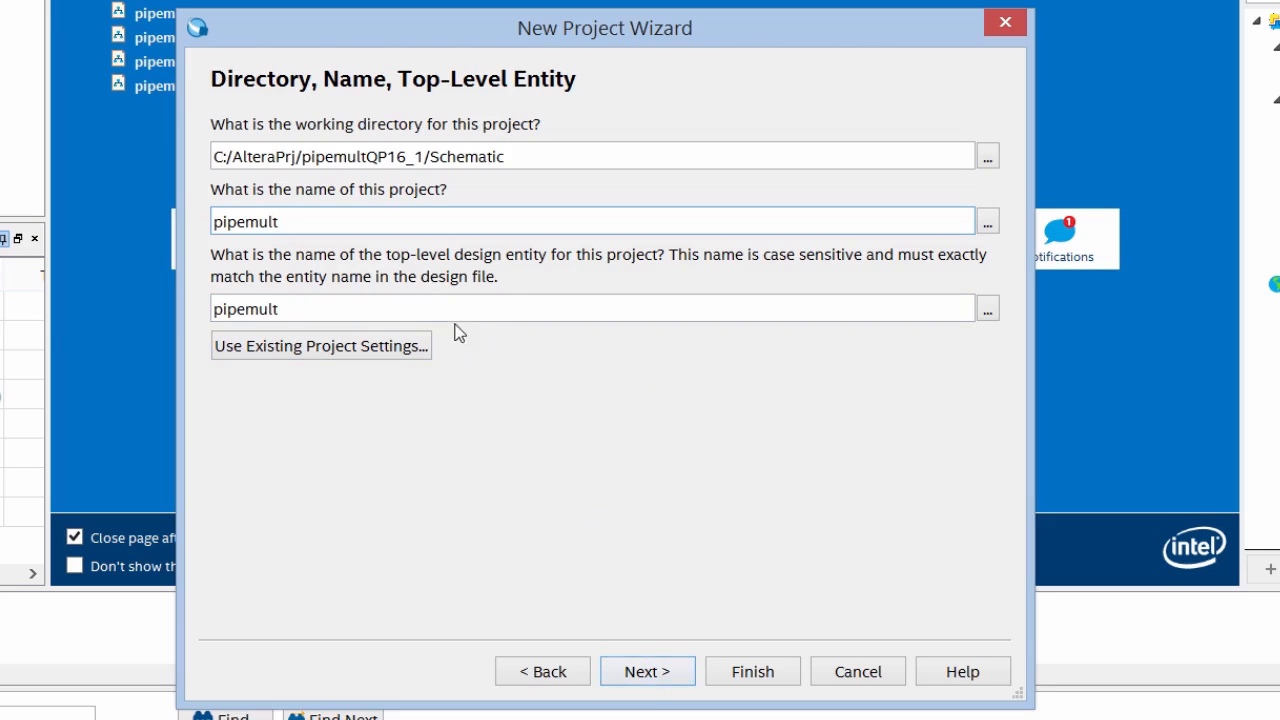
click(650, 676)
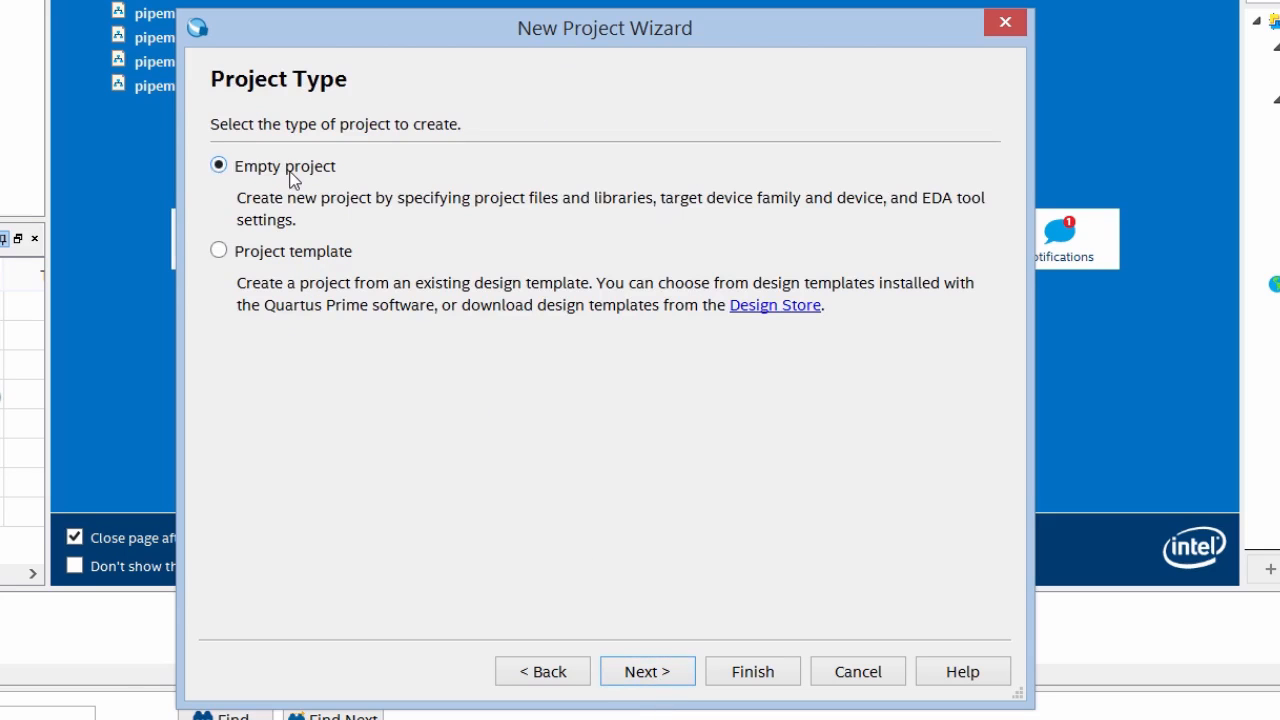
click(647, 676)
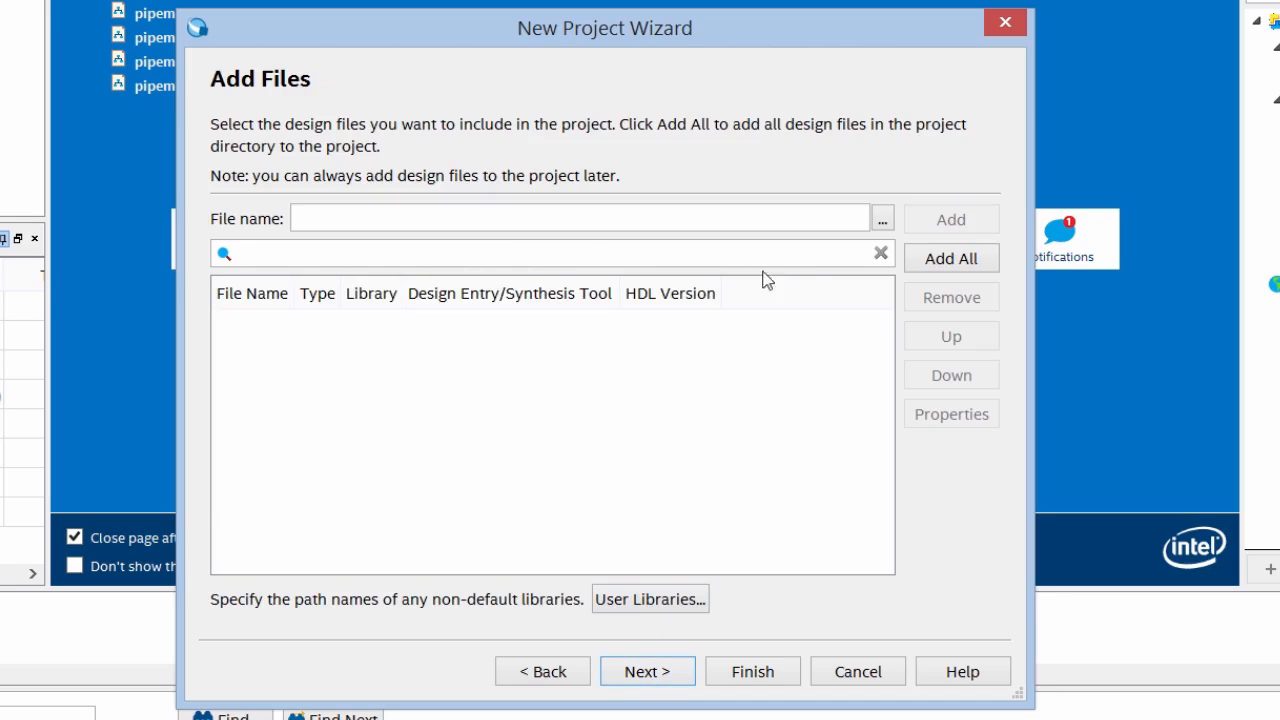
Add ram.vhd from the Schematic folder to the project's design files and widen the file list columns
click(882, 220)
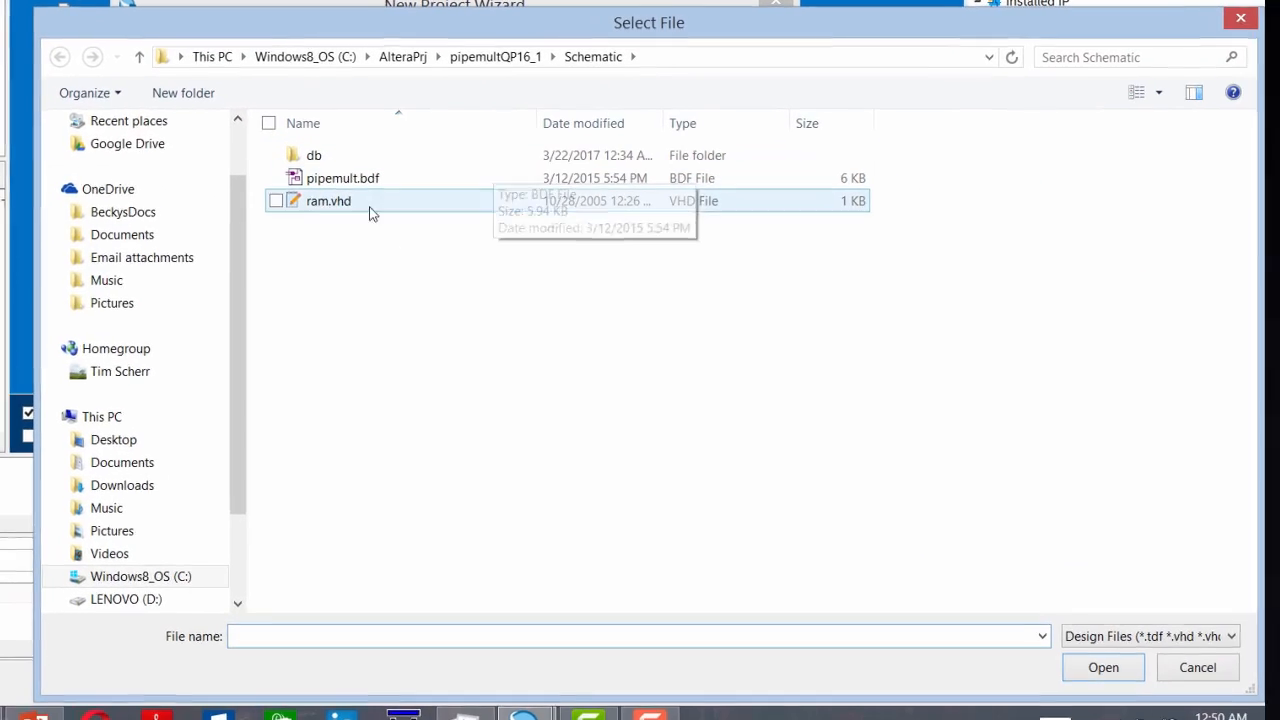
click(350, 207)
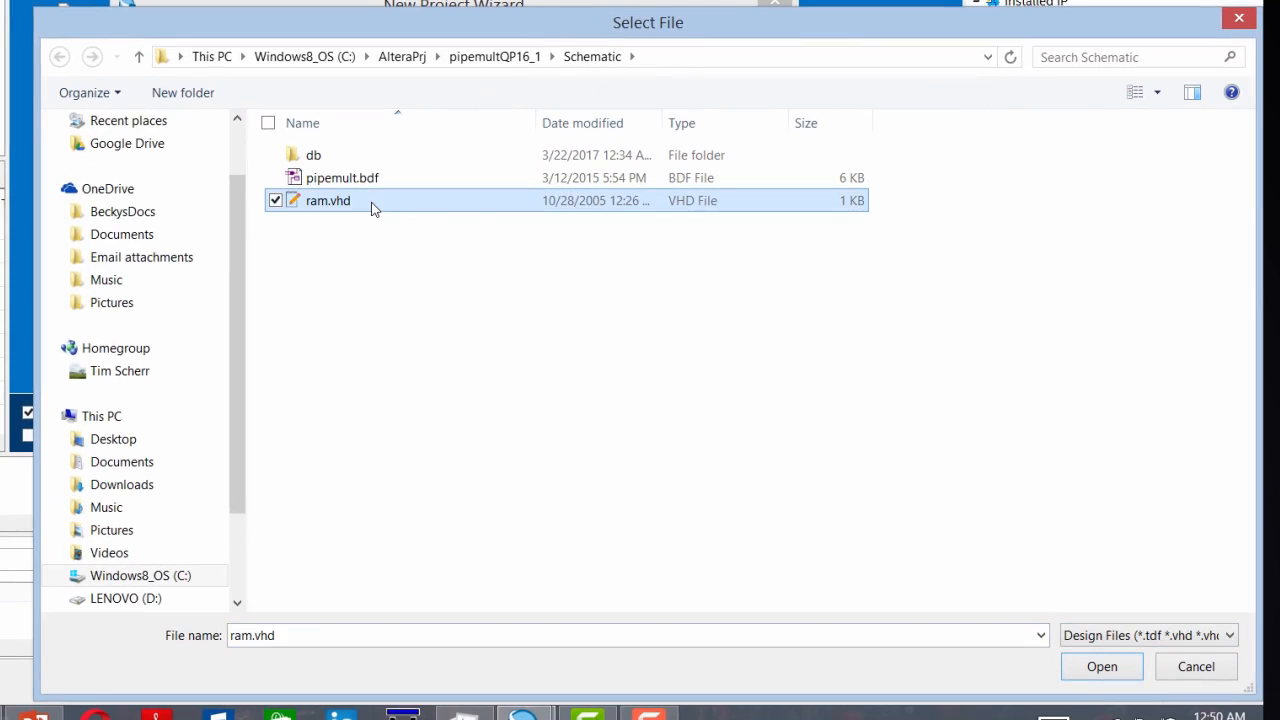
click(1102, 666)
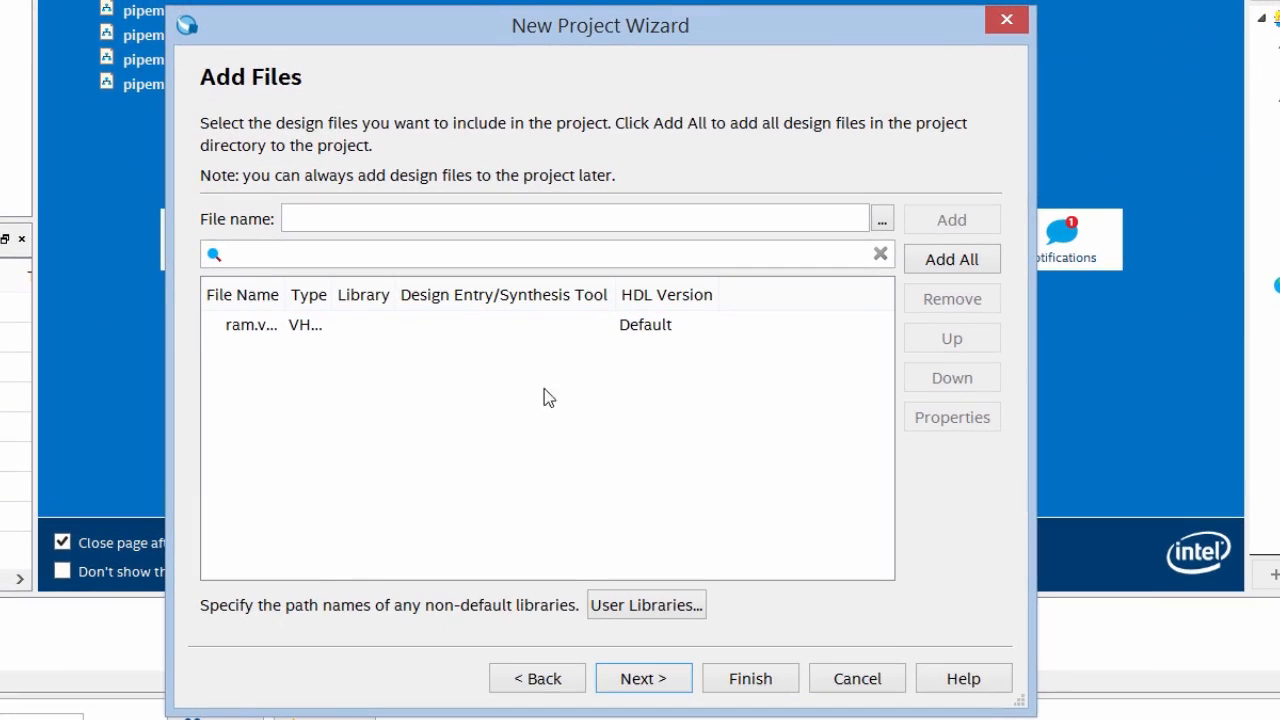
click(249, 327)
drag(285, 294, 357, 294)
drag(465, 294, 568, 294)
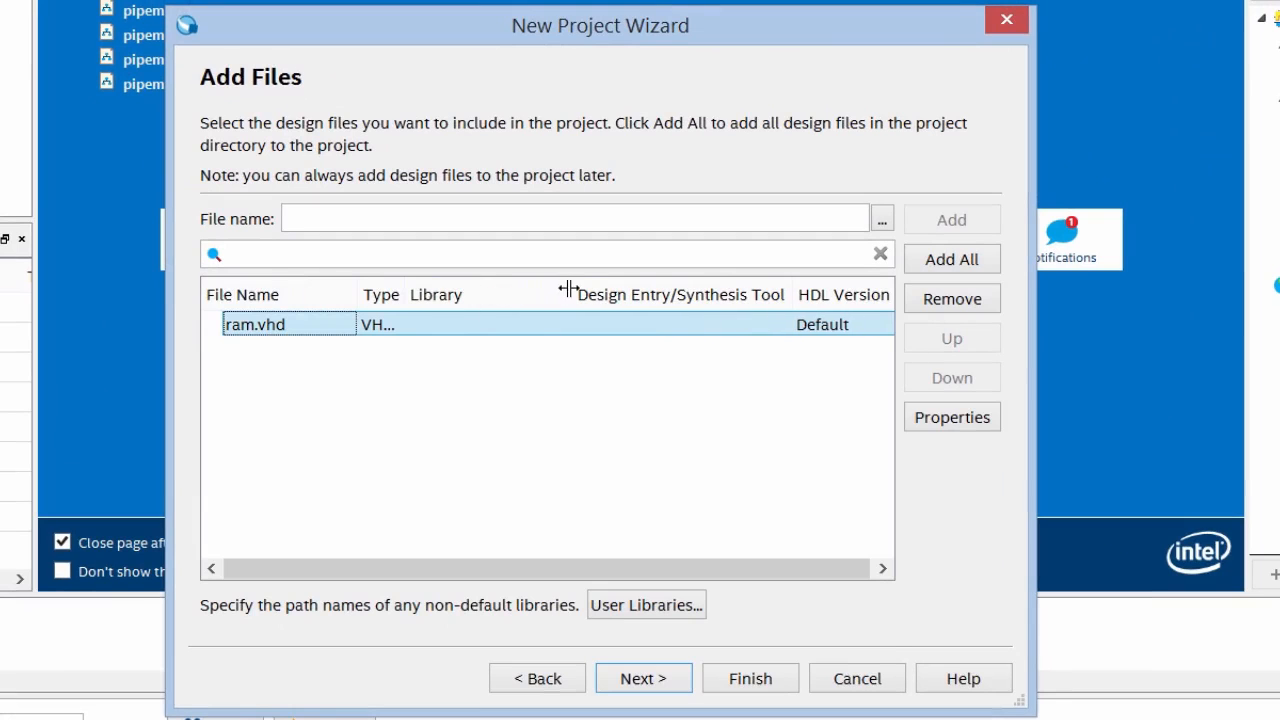
drag(404, 294, 457, 292)
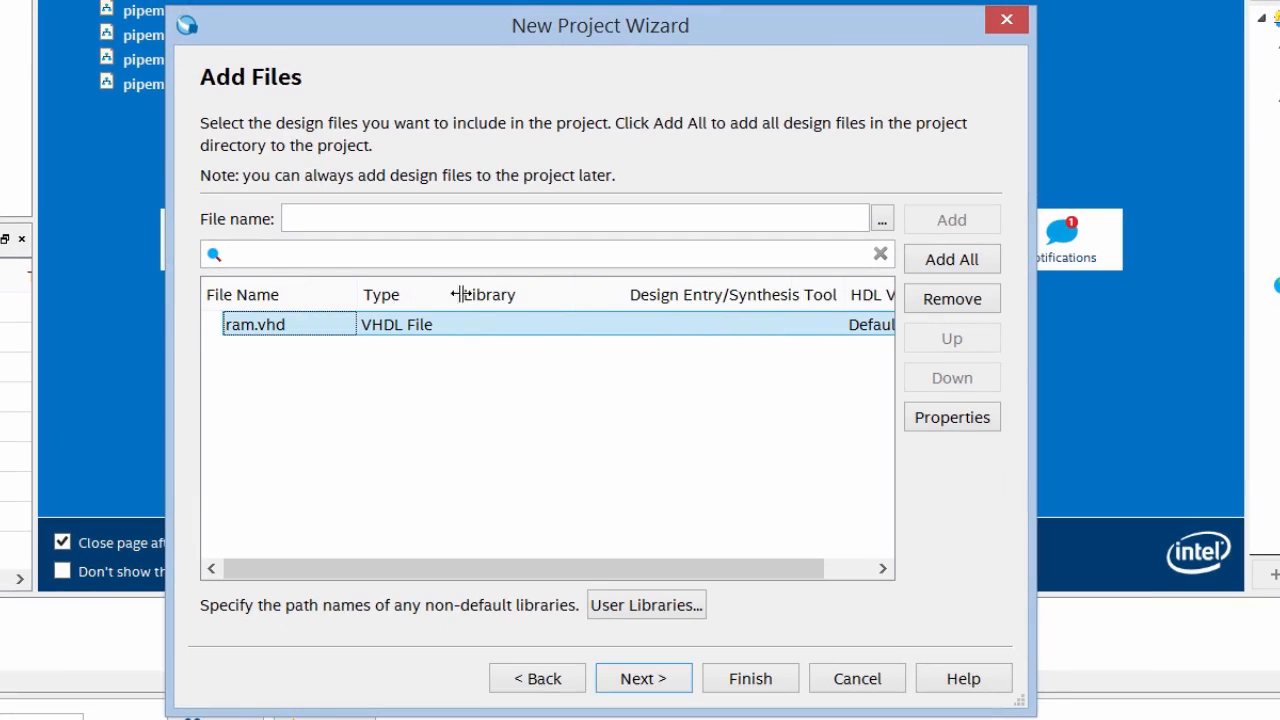
In the user libraries settings, pick C:\intelFPGA_lite\16.1\quartus\libraries\megafunctions as the global library folder
click(645, 605)
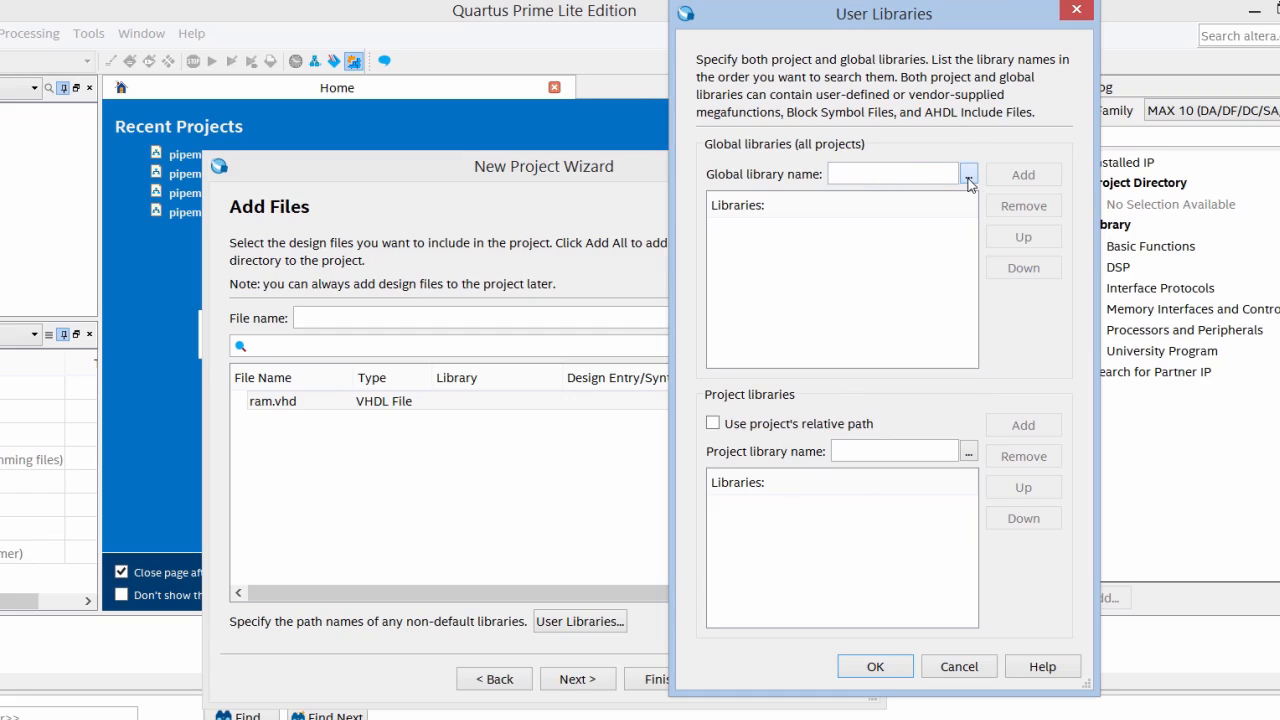
click(968, 176)
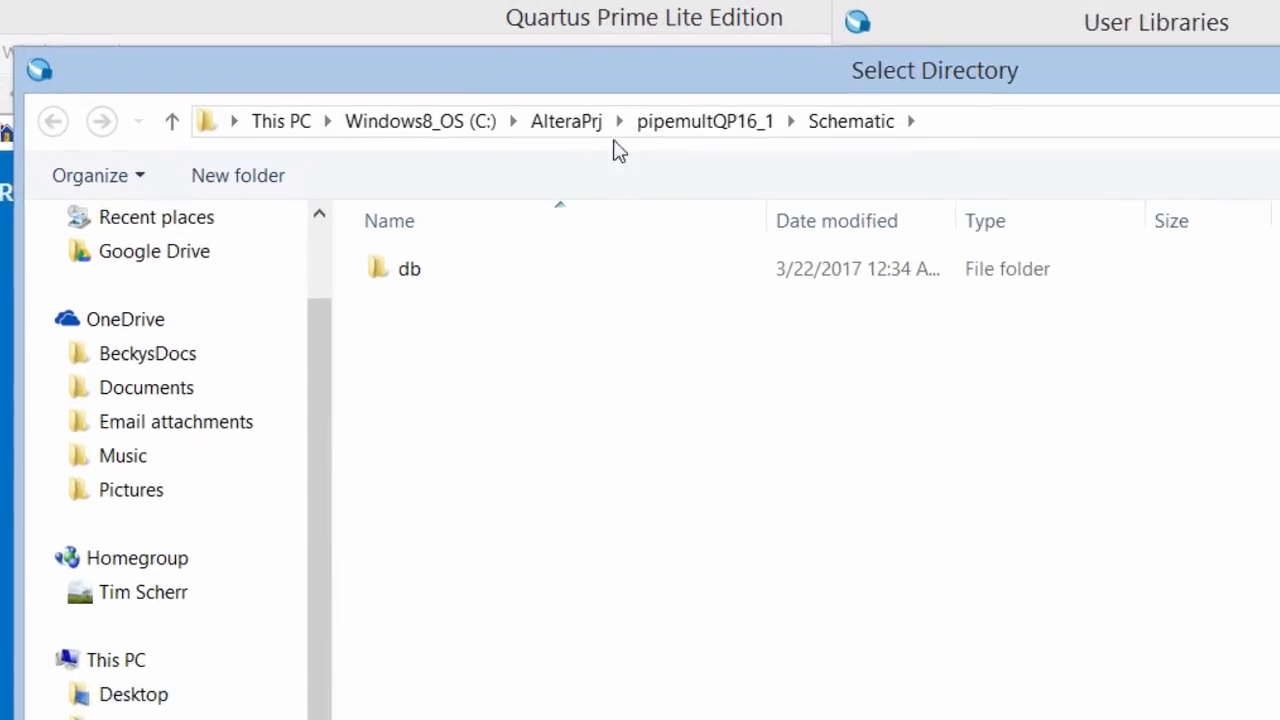
click(420, 123)
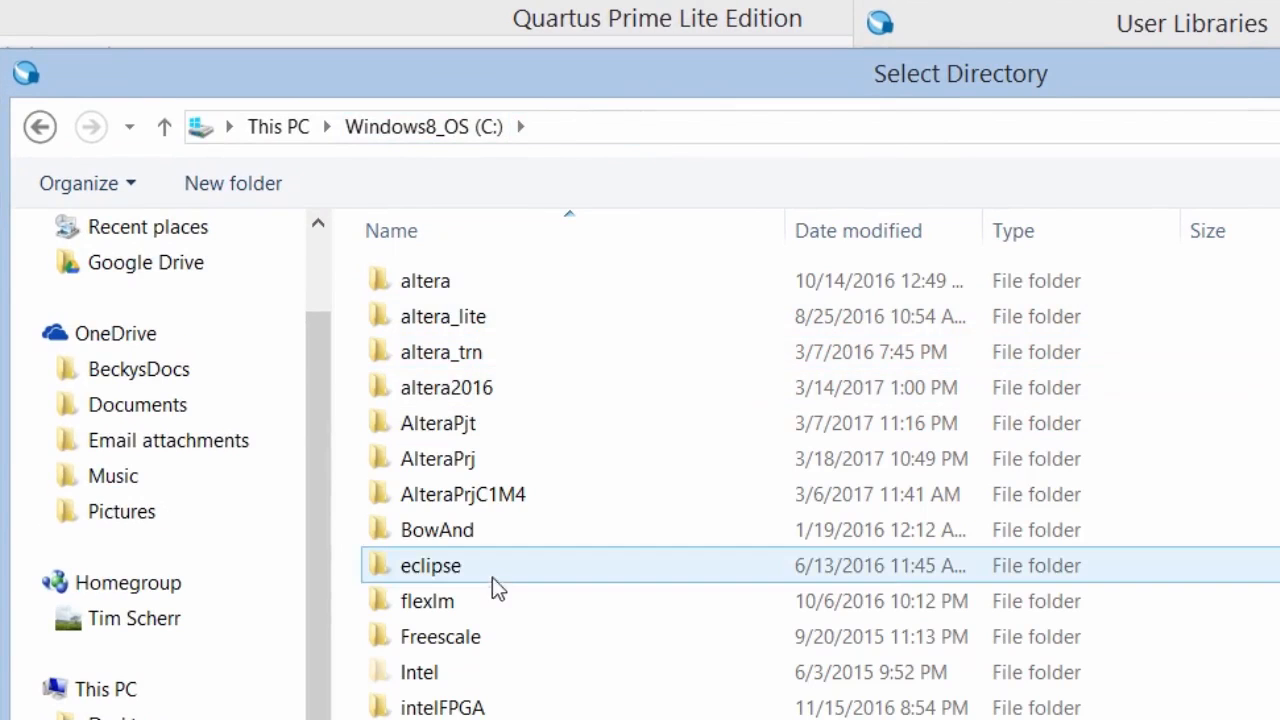
double_click(500, 719)
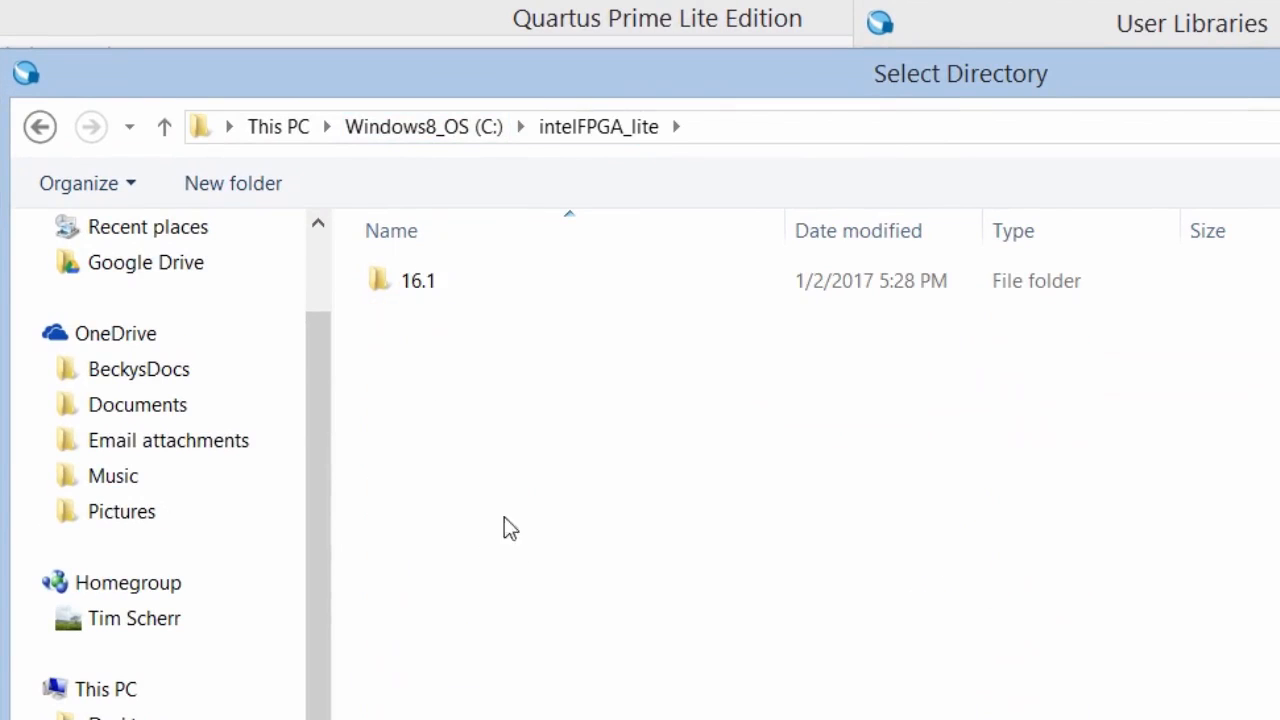
double_click(419, 295)
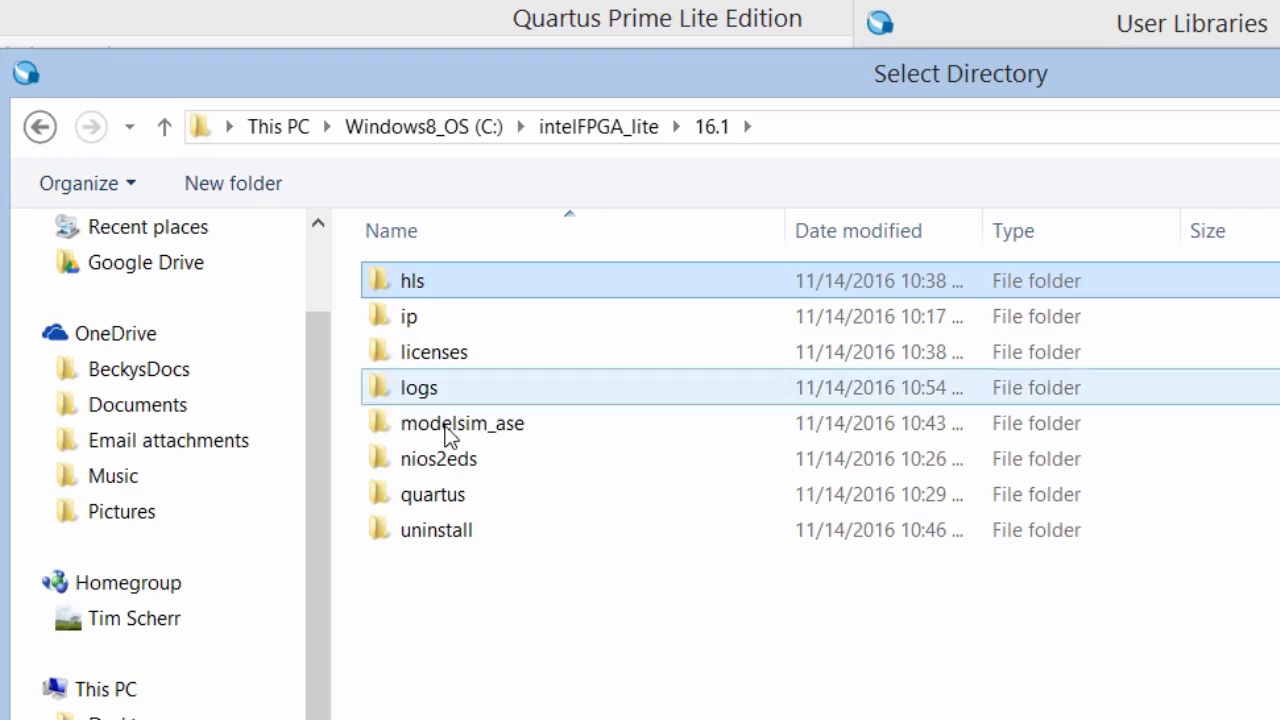
double_click(448, 493)
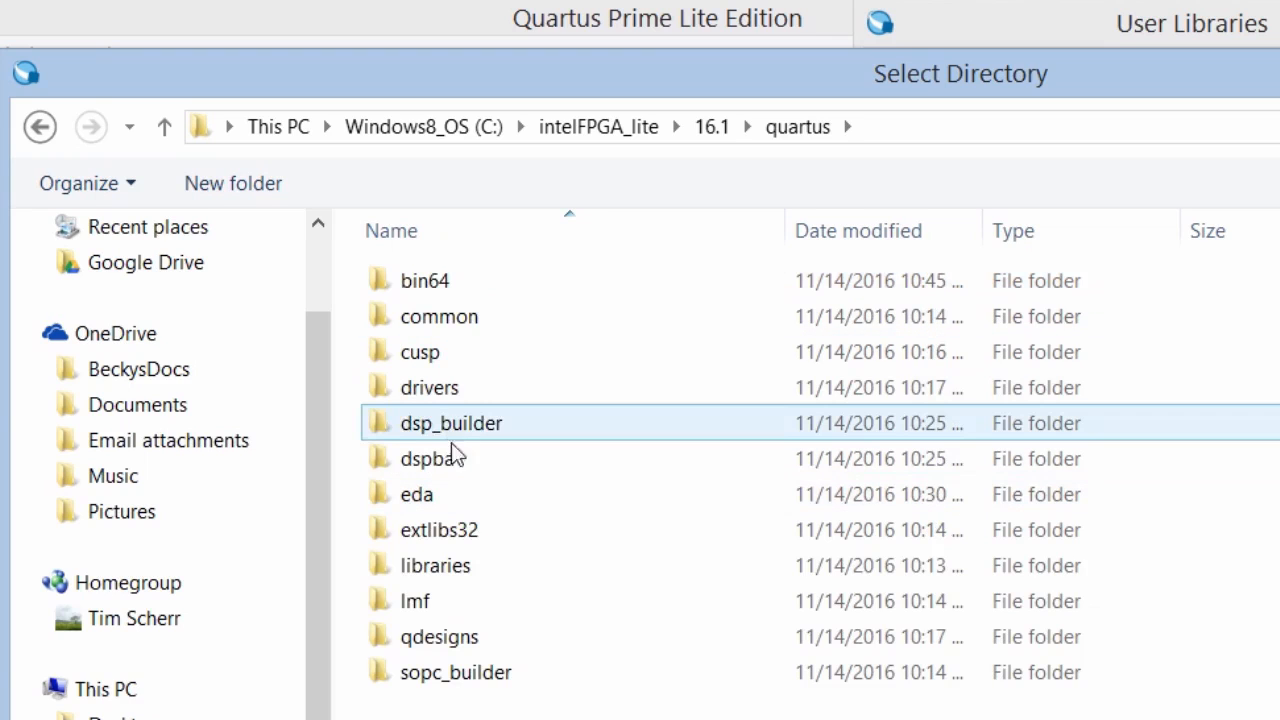
click(465, 560)
double_click(464, 553)
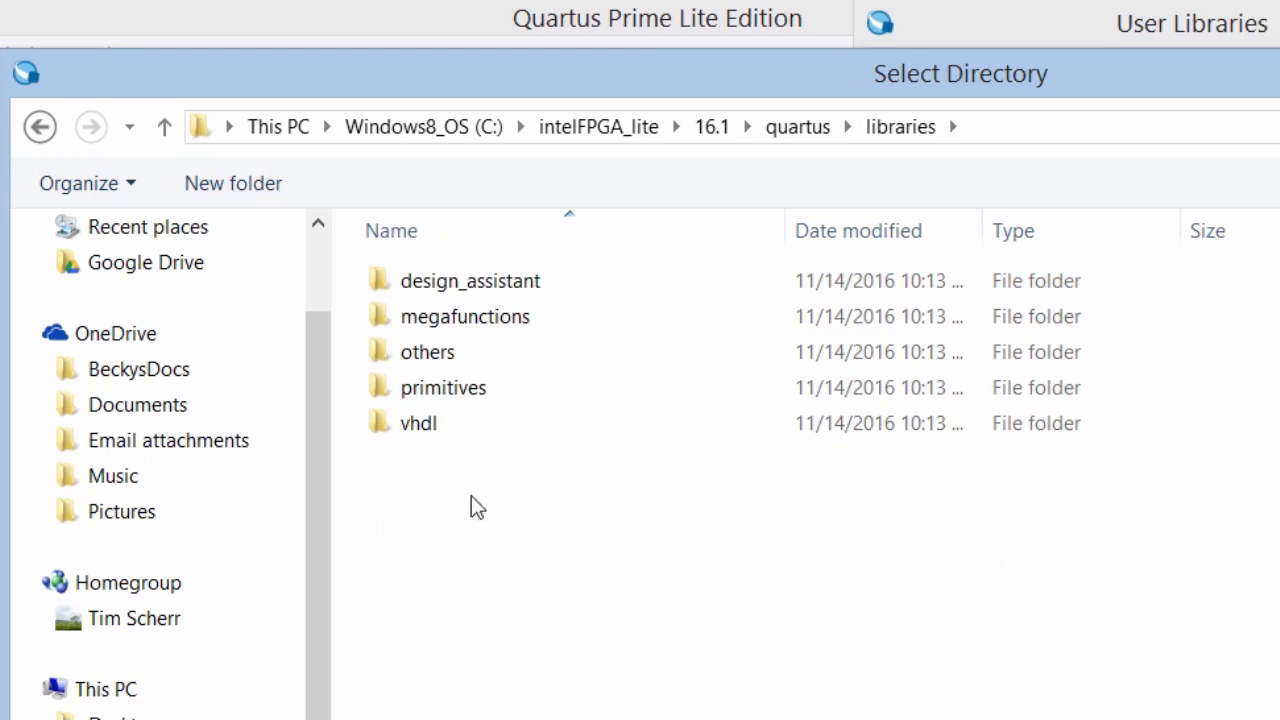
click(475, 323)
double_click(476, 324)
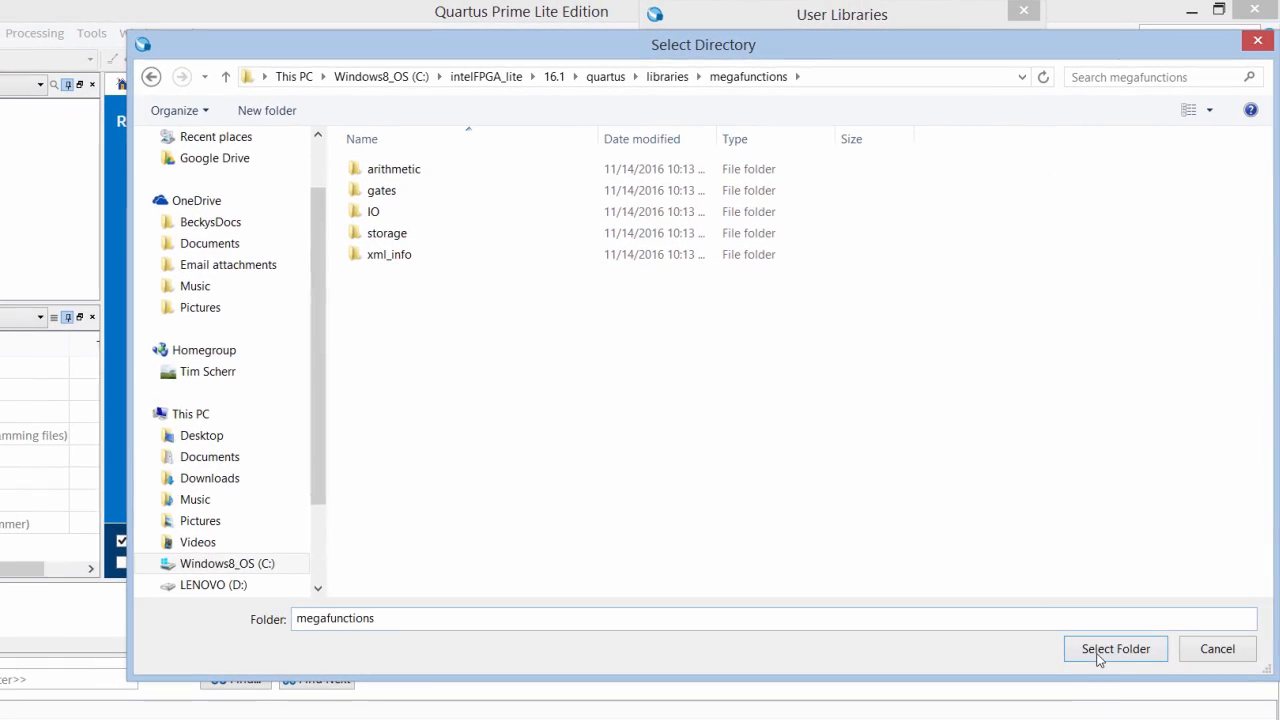
click(1101, 659)
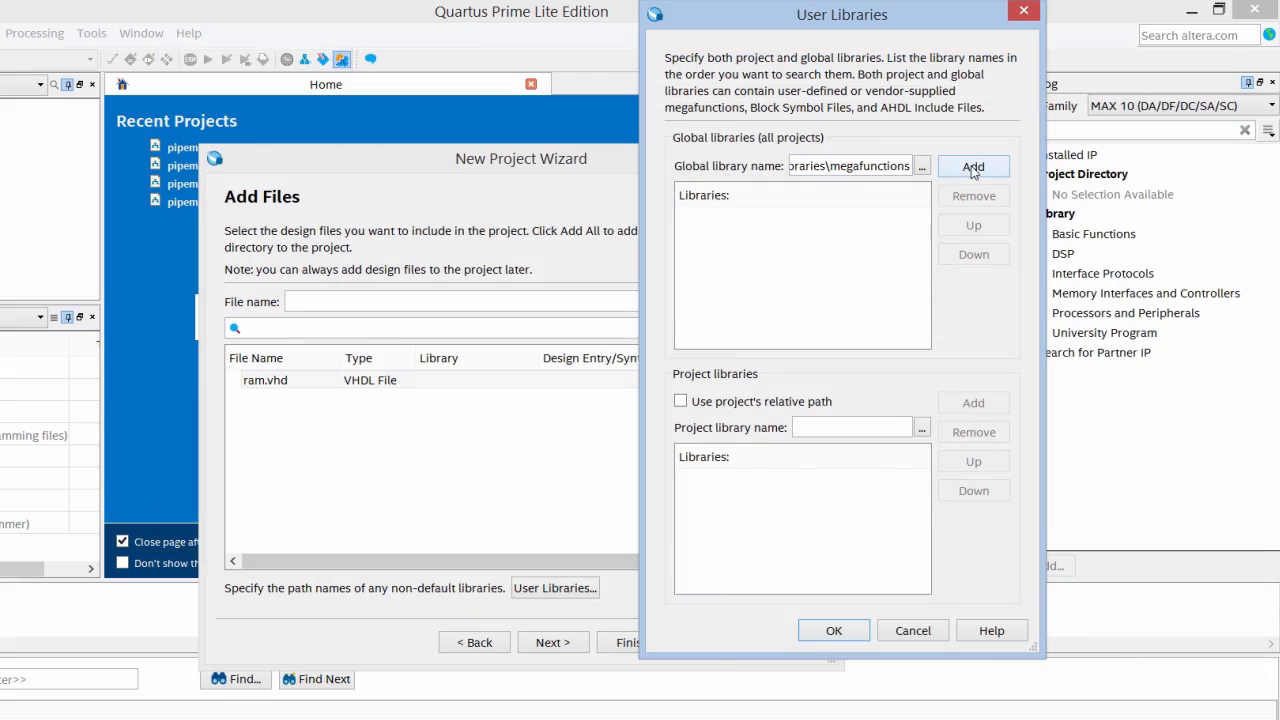
Add the chosen megafunctions path to the global libraries, confirm it and continue to the device settings
click(972, 168)
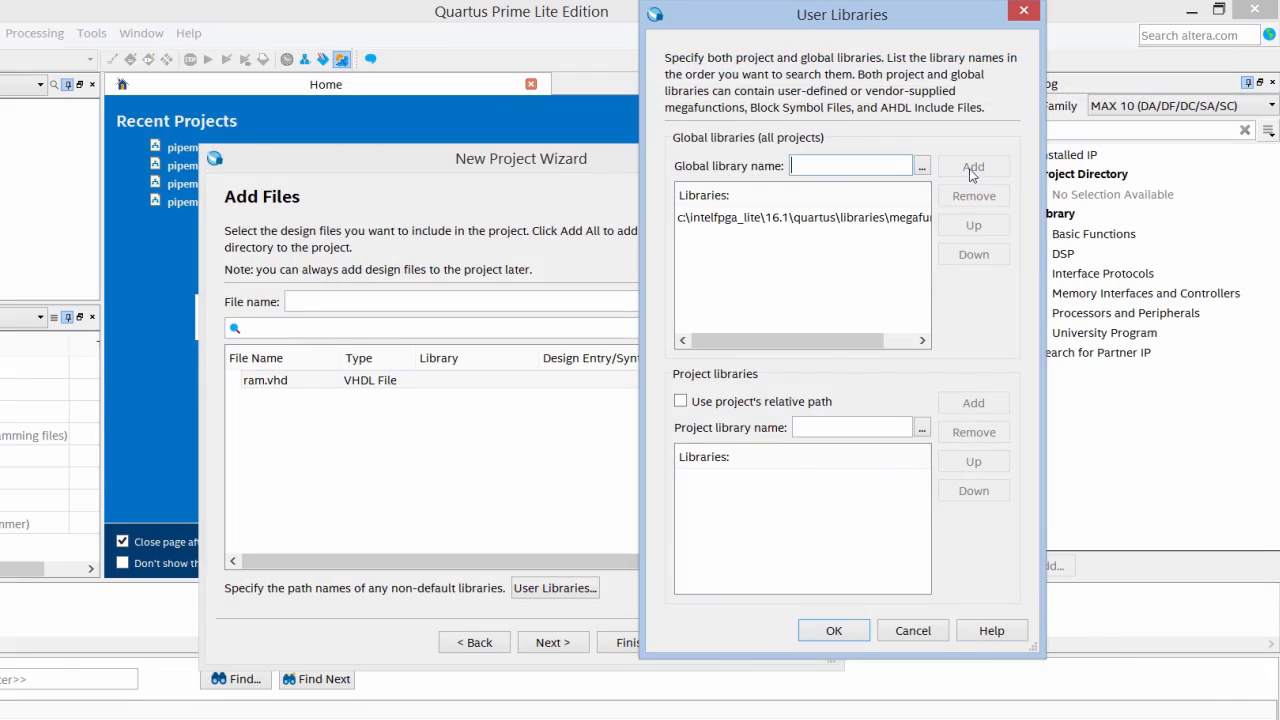
click(829, 231)
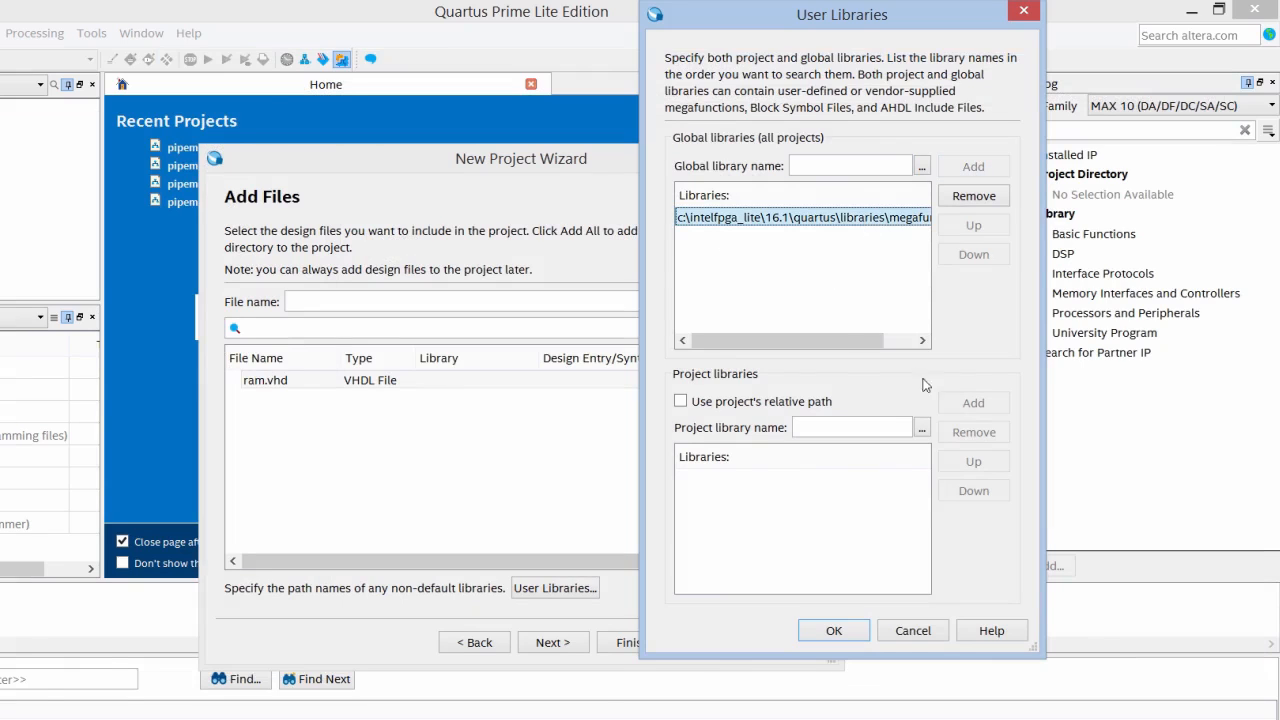
click(834, 631)
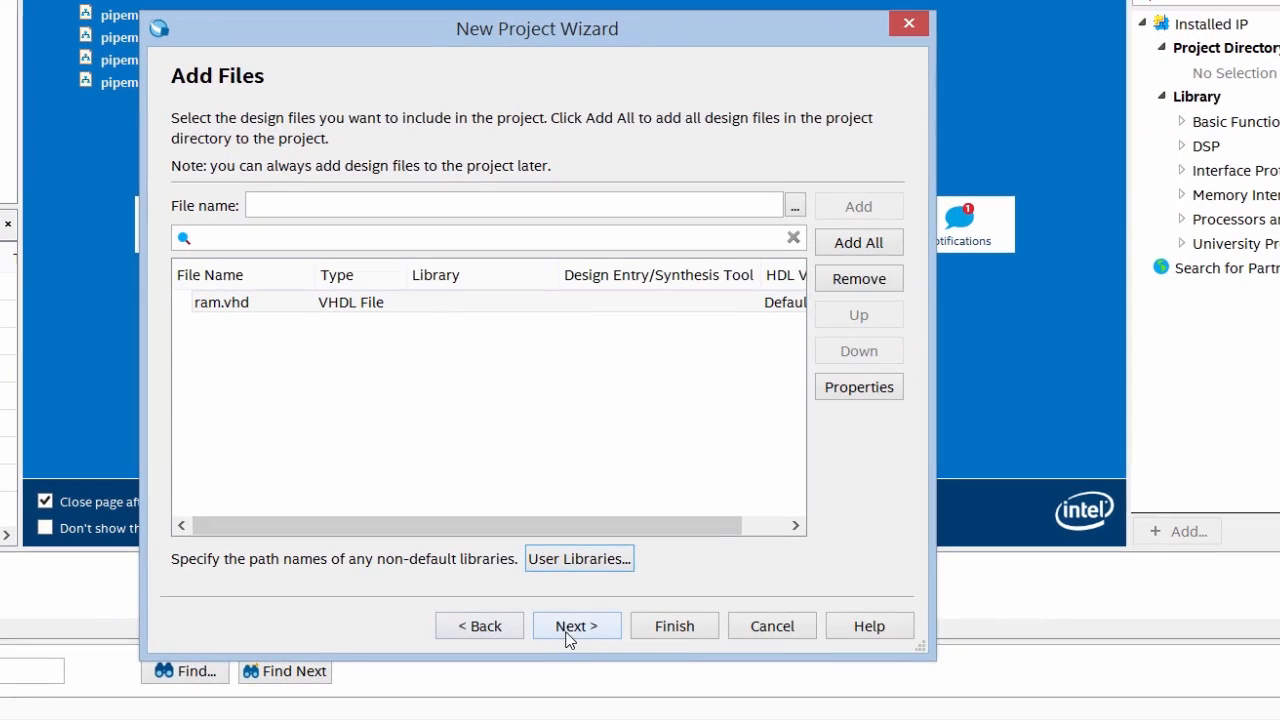
click(571, 638)
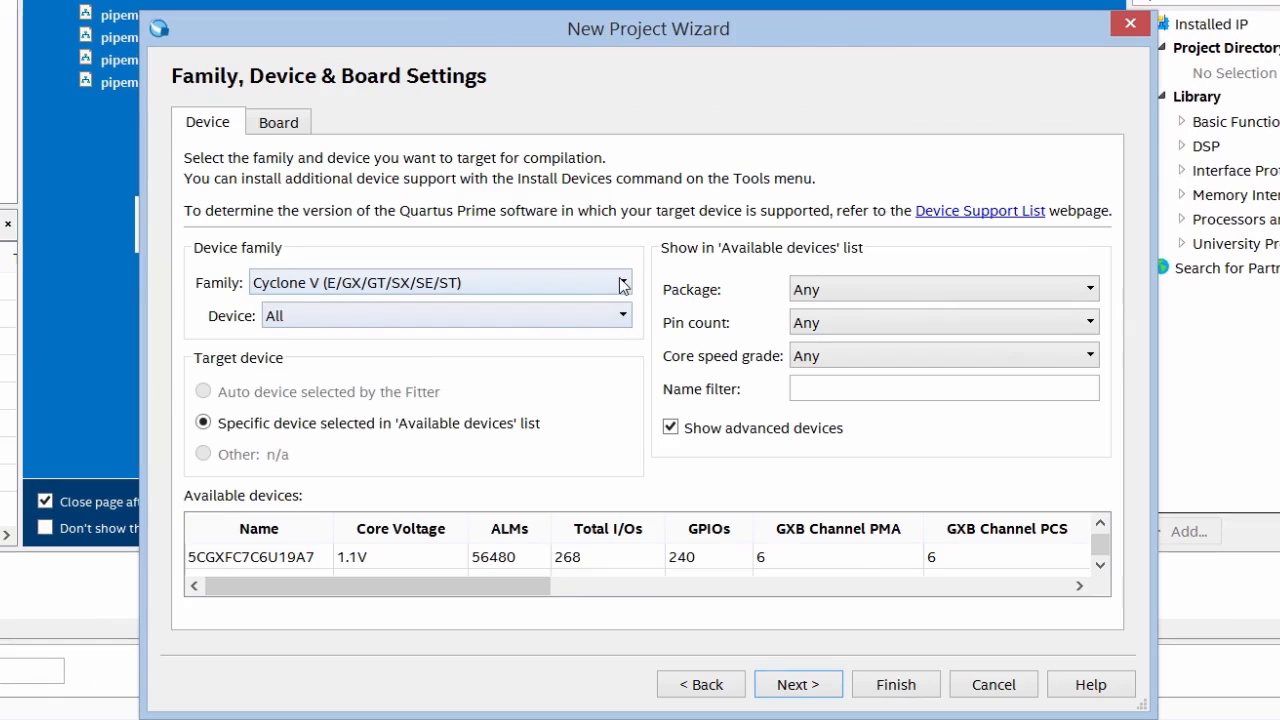
Choose the MAX 10 (DA/DF/DC/SA/SC) device family and filter the available devices to FBGA package, 484 pins and core speed grade 8
click(622, 283)
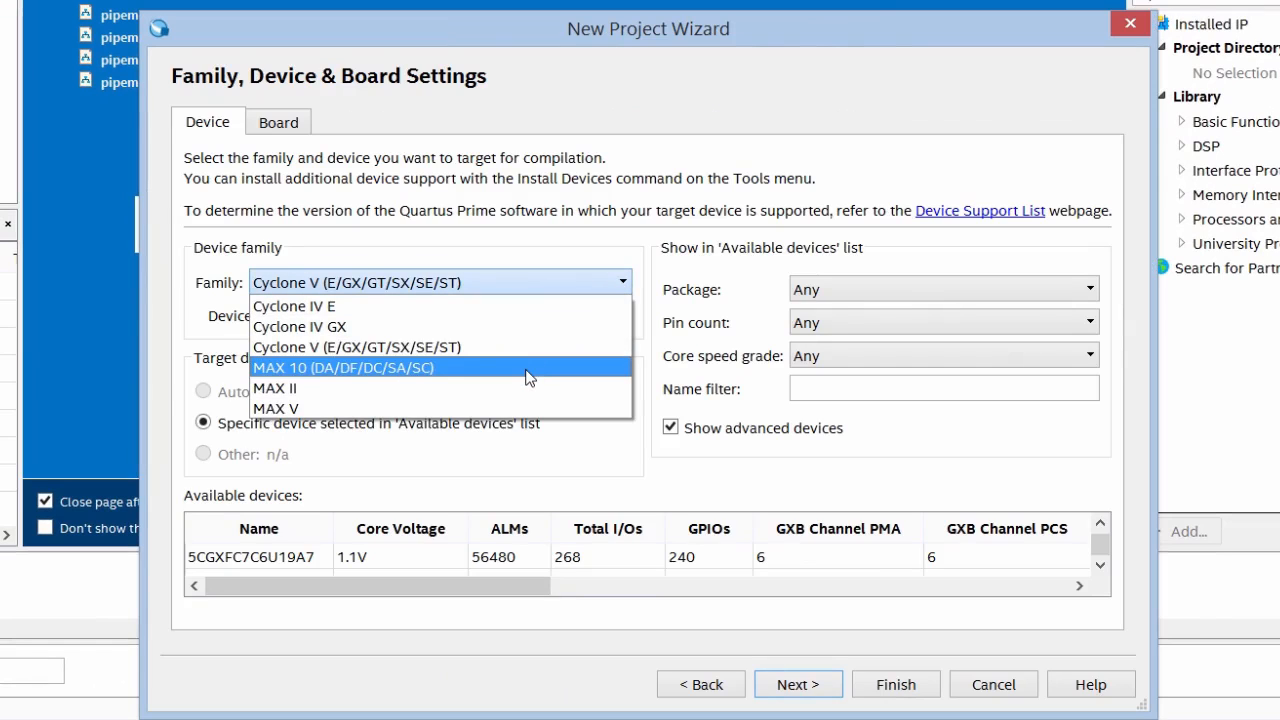
click(528, 376)
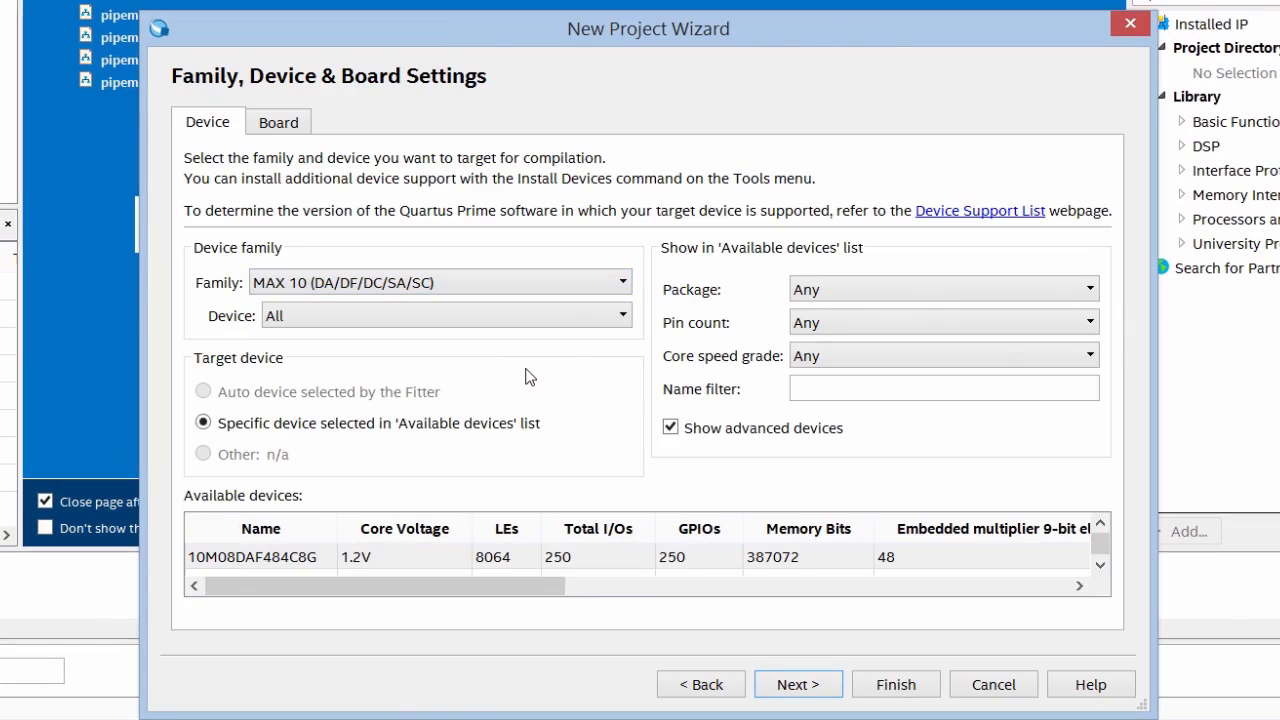
click(1090, 289)
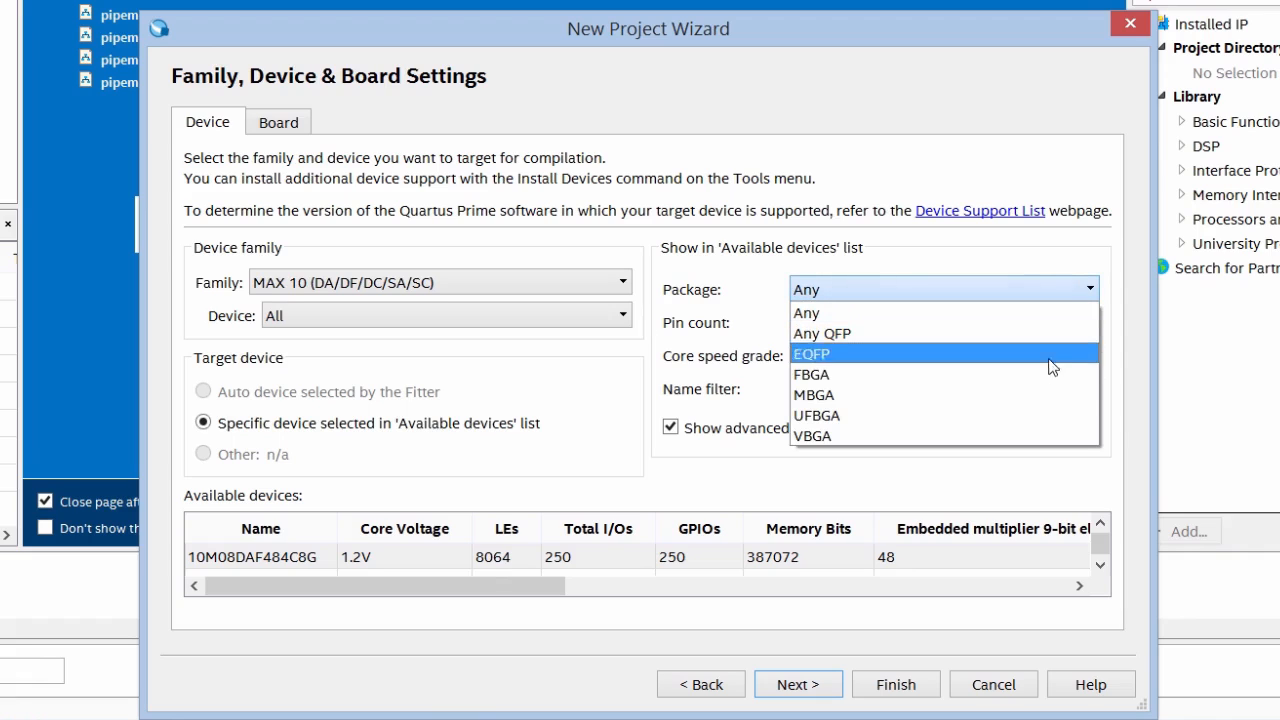
click(1046, 380)
click(1090, 322)
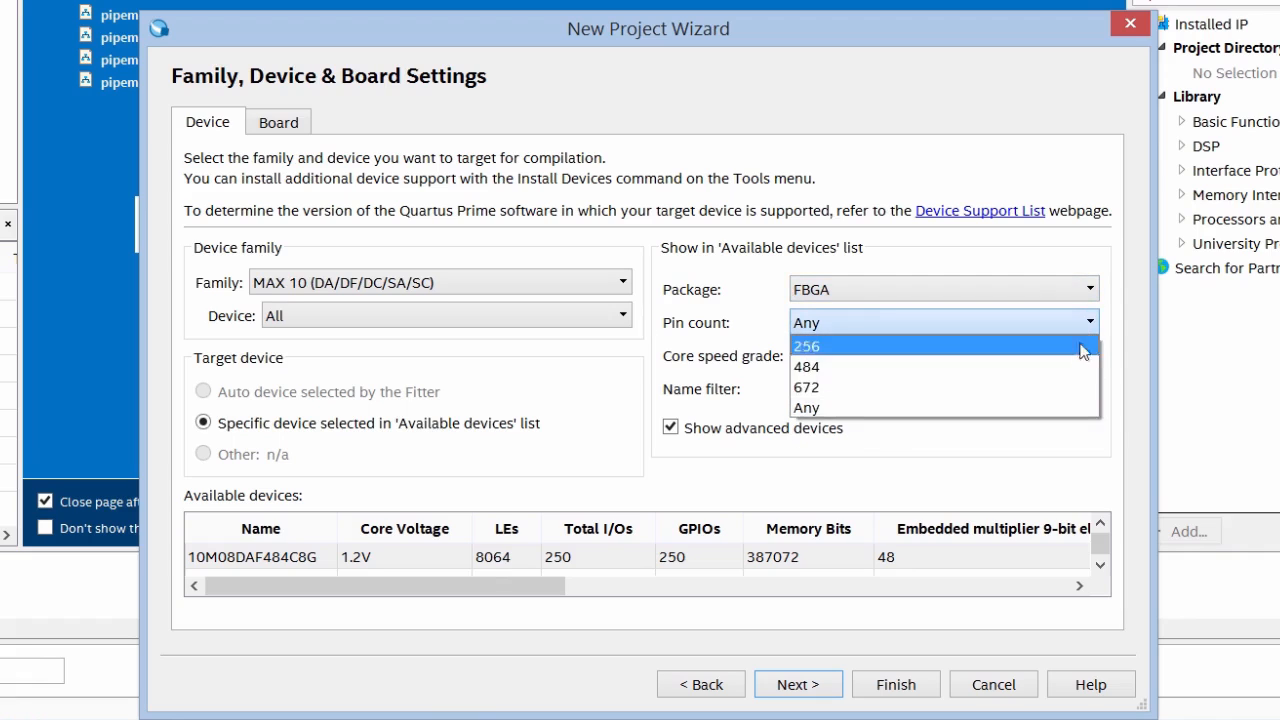
click(1058, 368)
click(1090, 355)
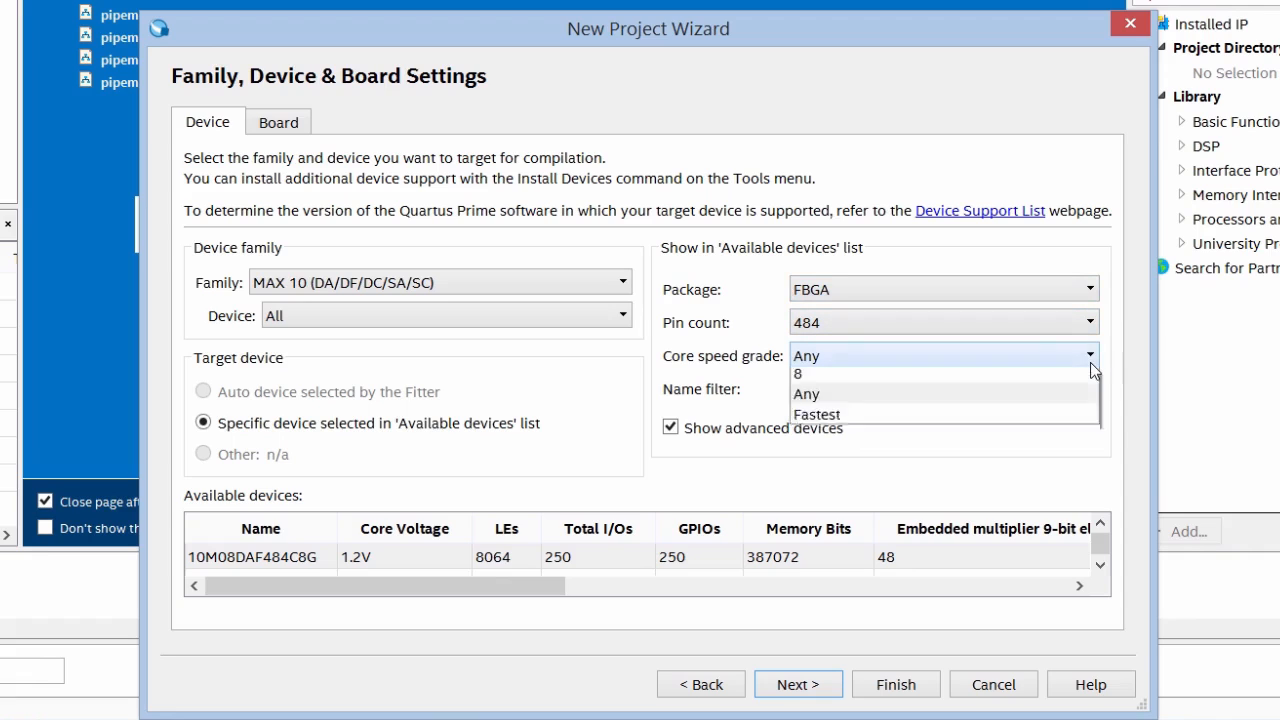
click(1007, 418)
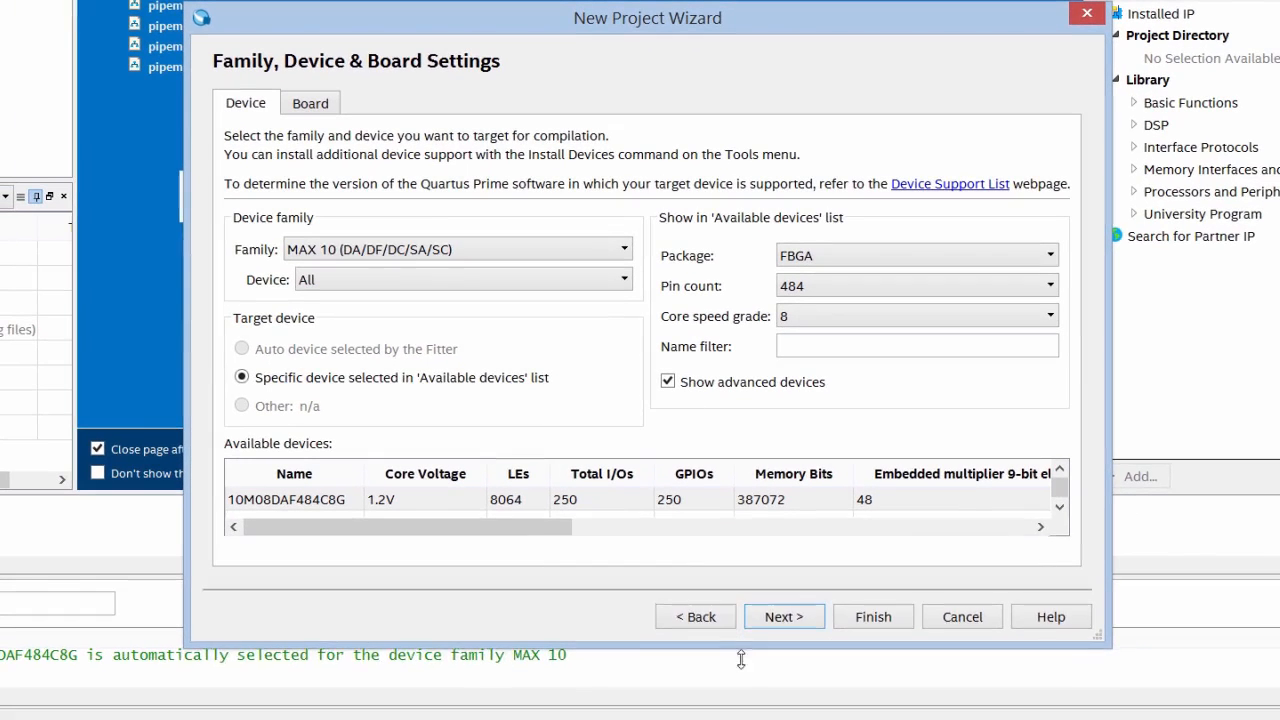
Enlarge the wizard window, select 10M08DAF484C8GES as the target device and continue to the EDA tool settings
drag(743, 652, 743, 714)
click(340, 533)
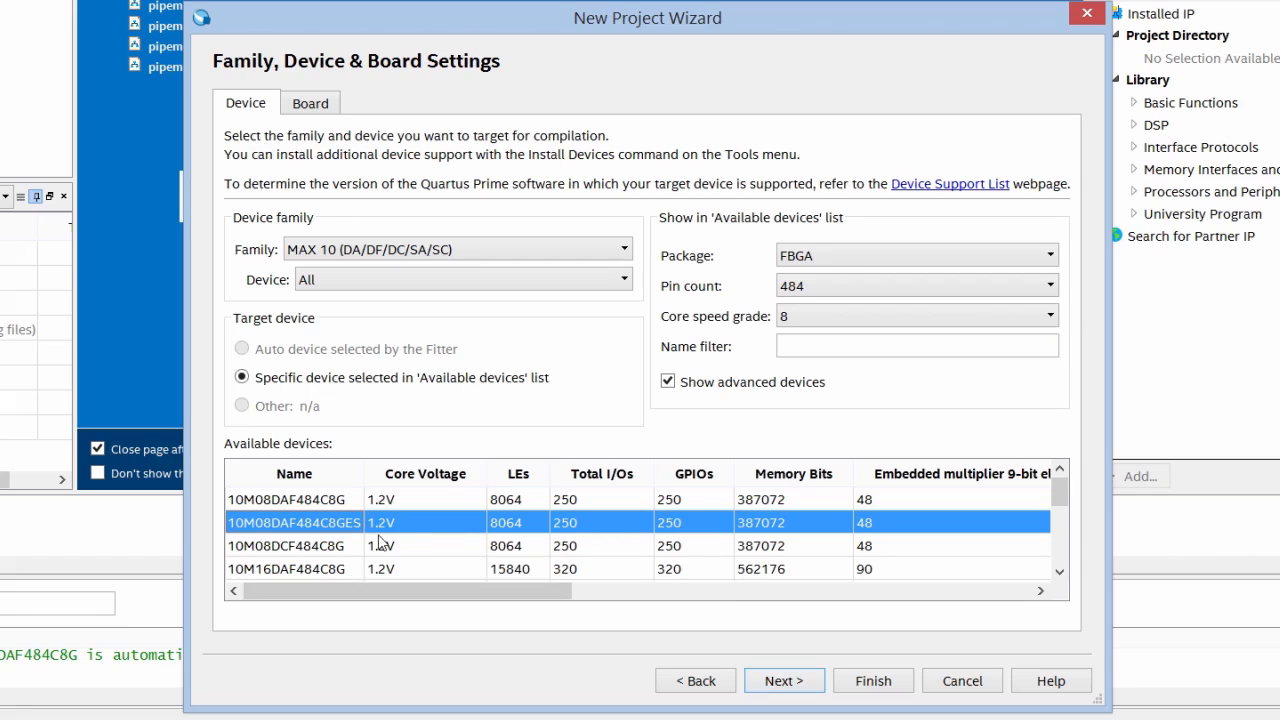
click(785, 683)
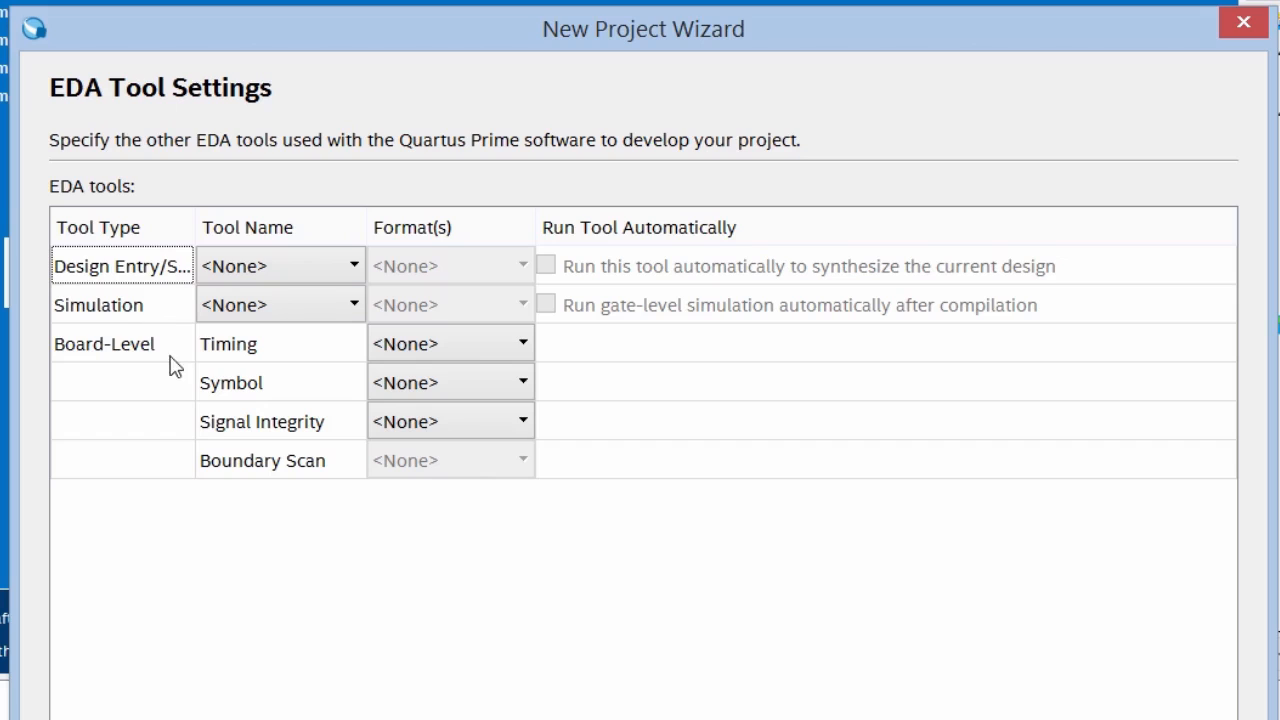
Set the simulation tool to ModelSim-Altera with VHDL format and finish the wizard to create the project
click(355, 305)
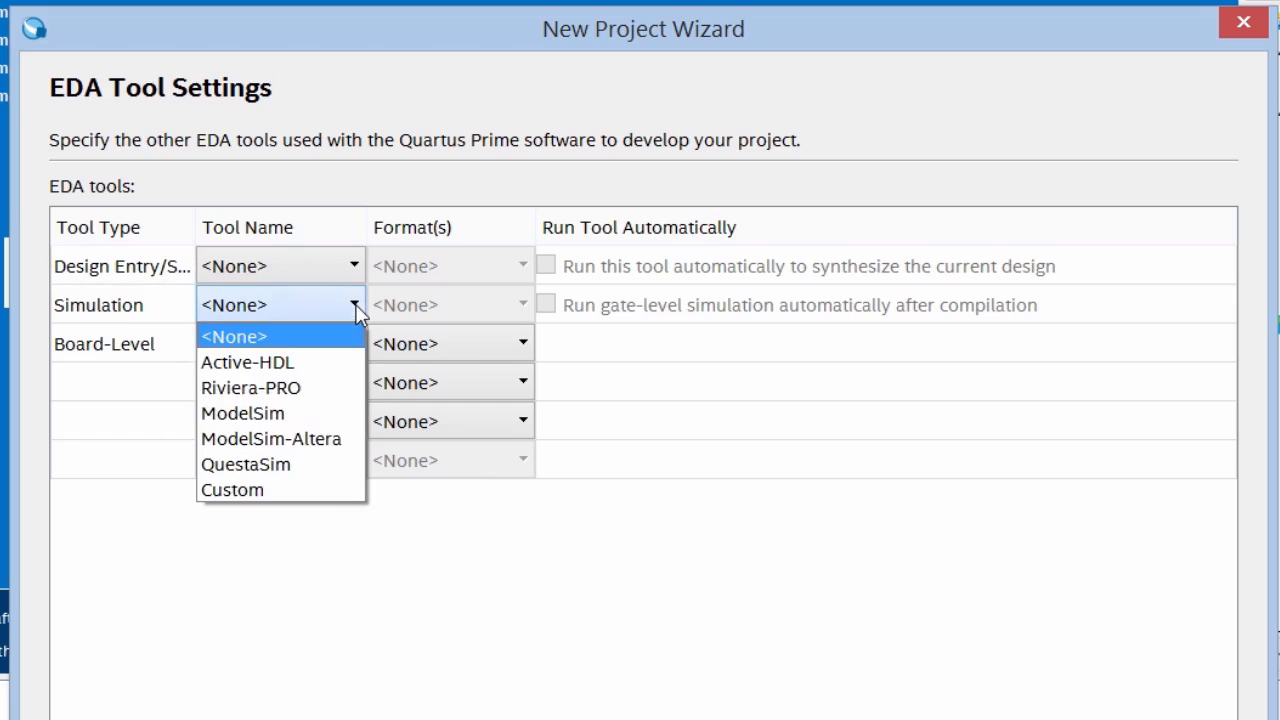
click(330, 441)
click(522, 308)
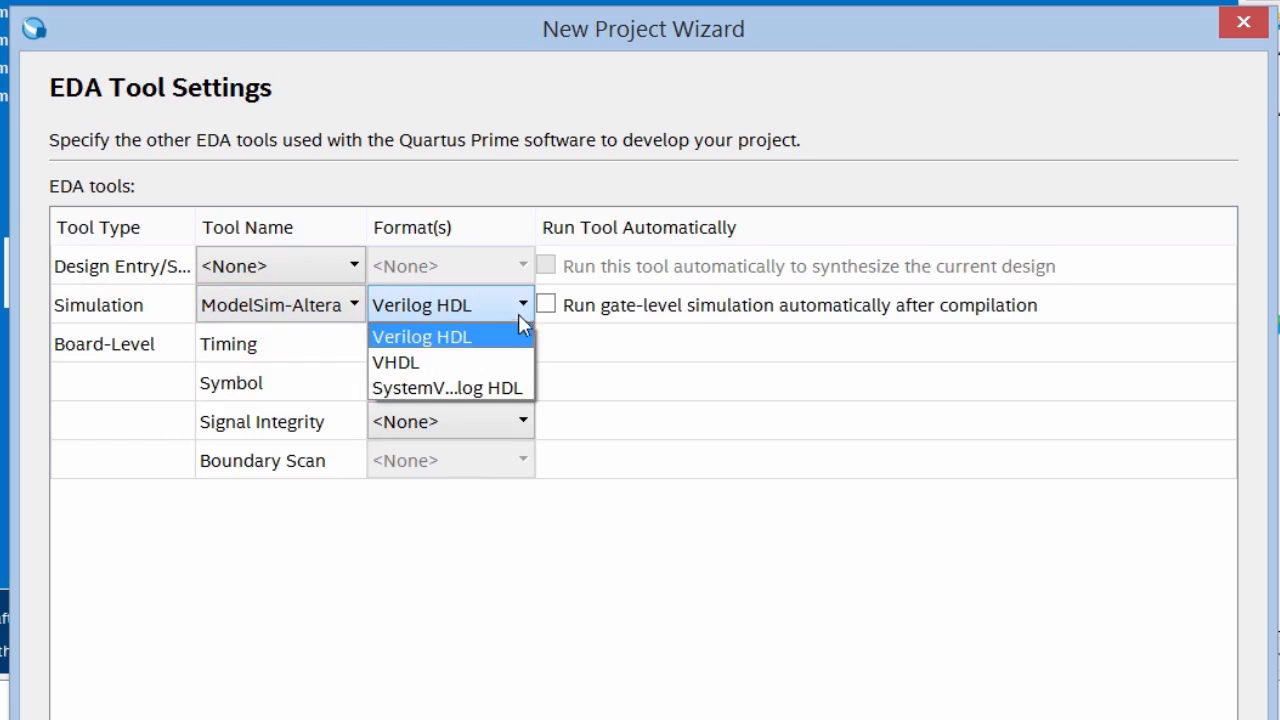
click(505, 362)
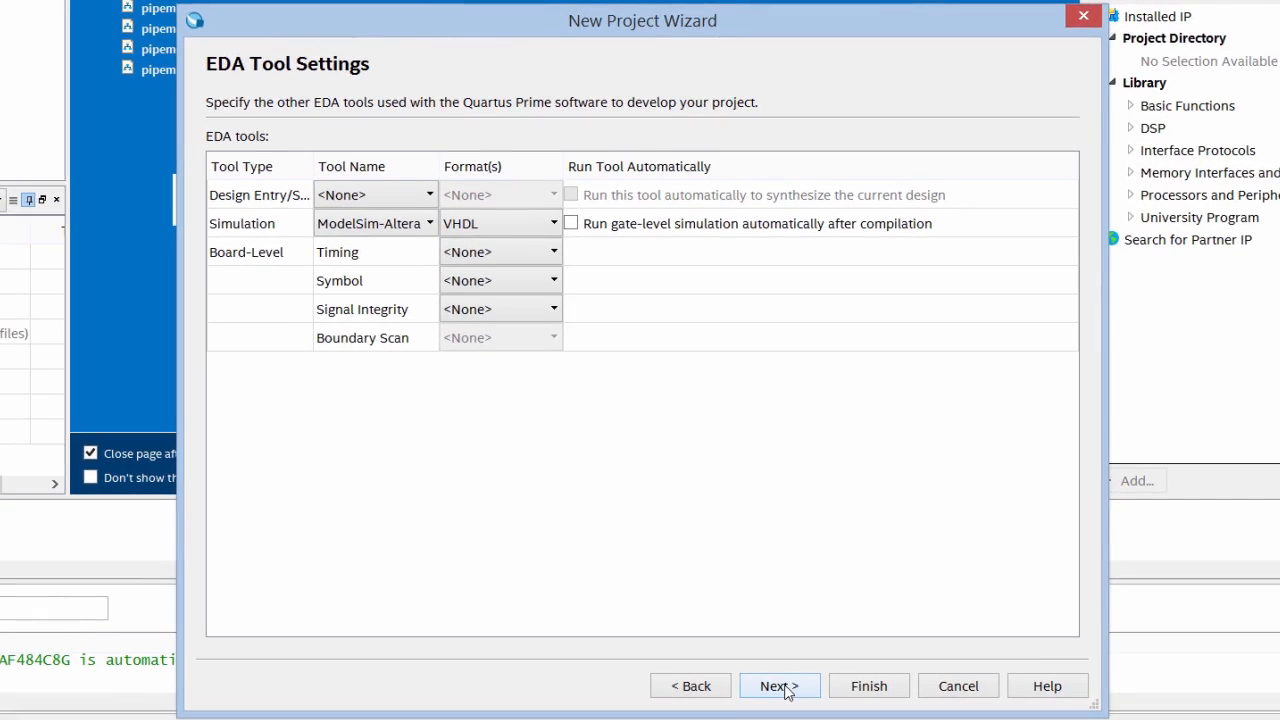
click(779, 686)
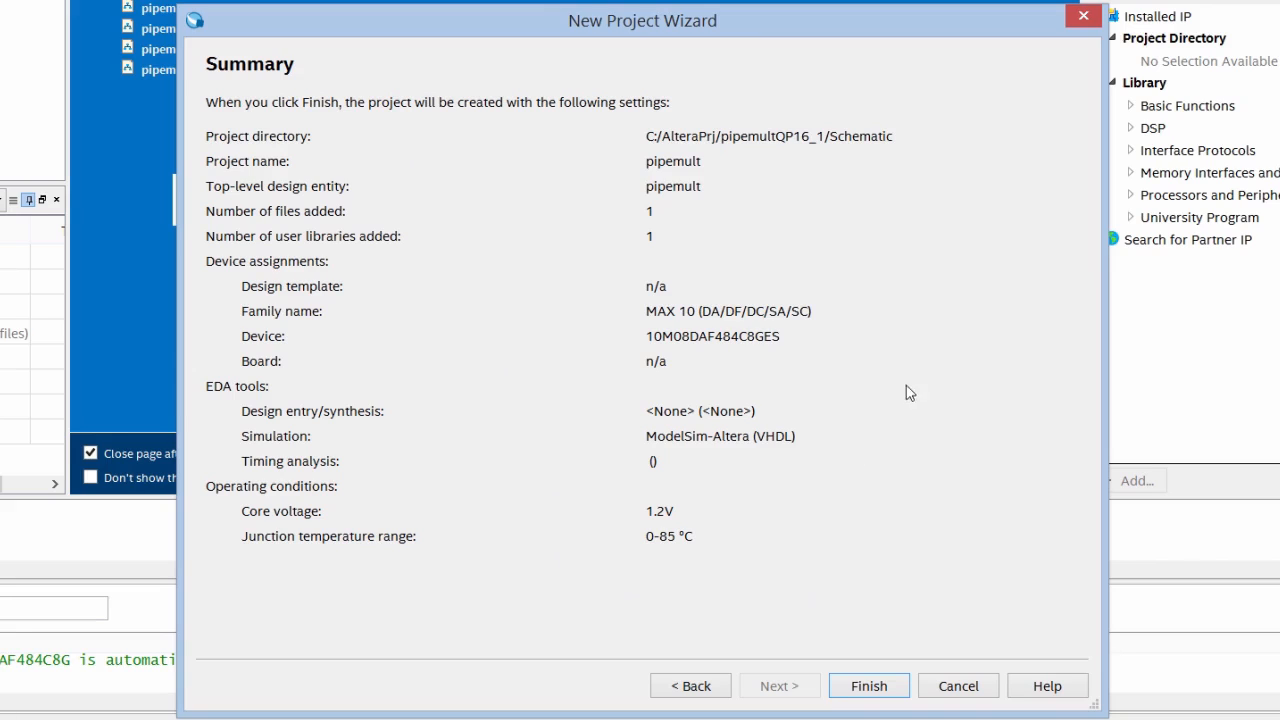
click(868, 686)
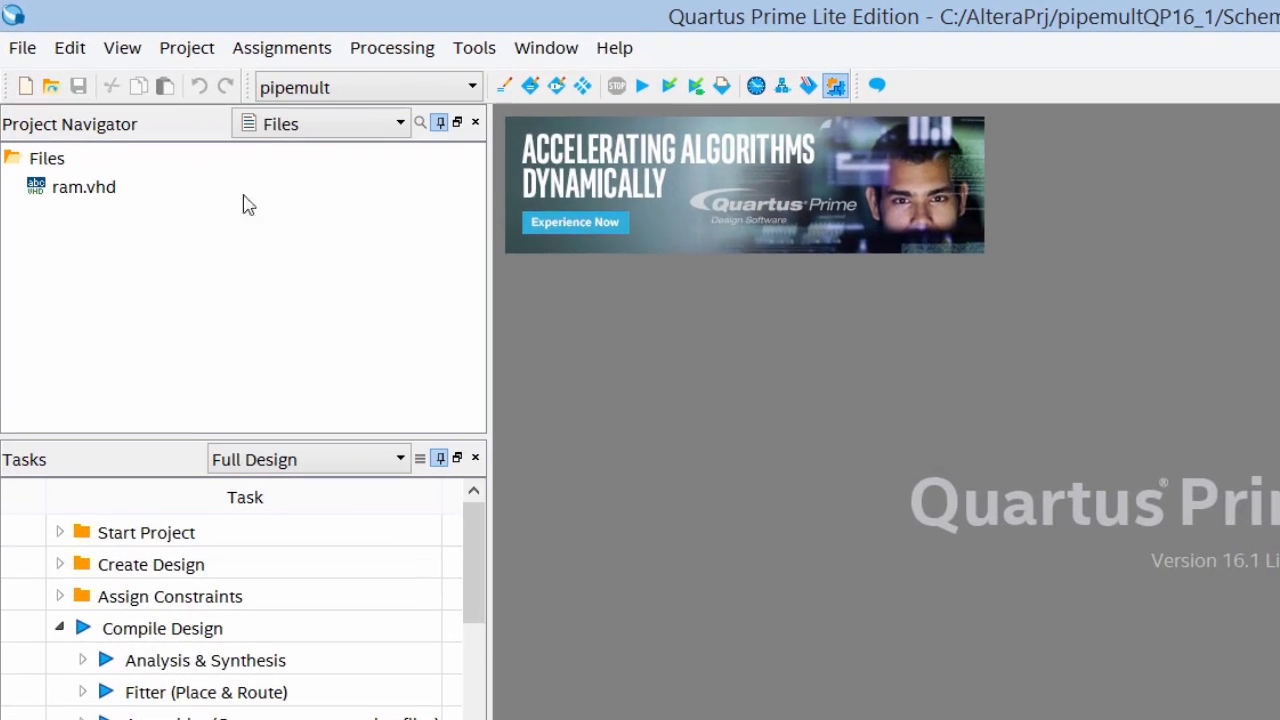
Show the design hierarchy in the Project Navigator and look over the available project management commands
click(398, 124)
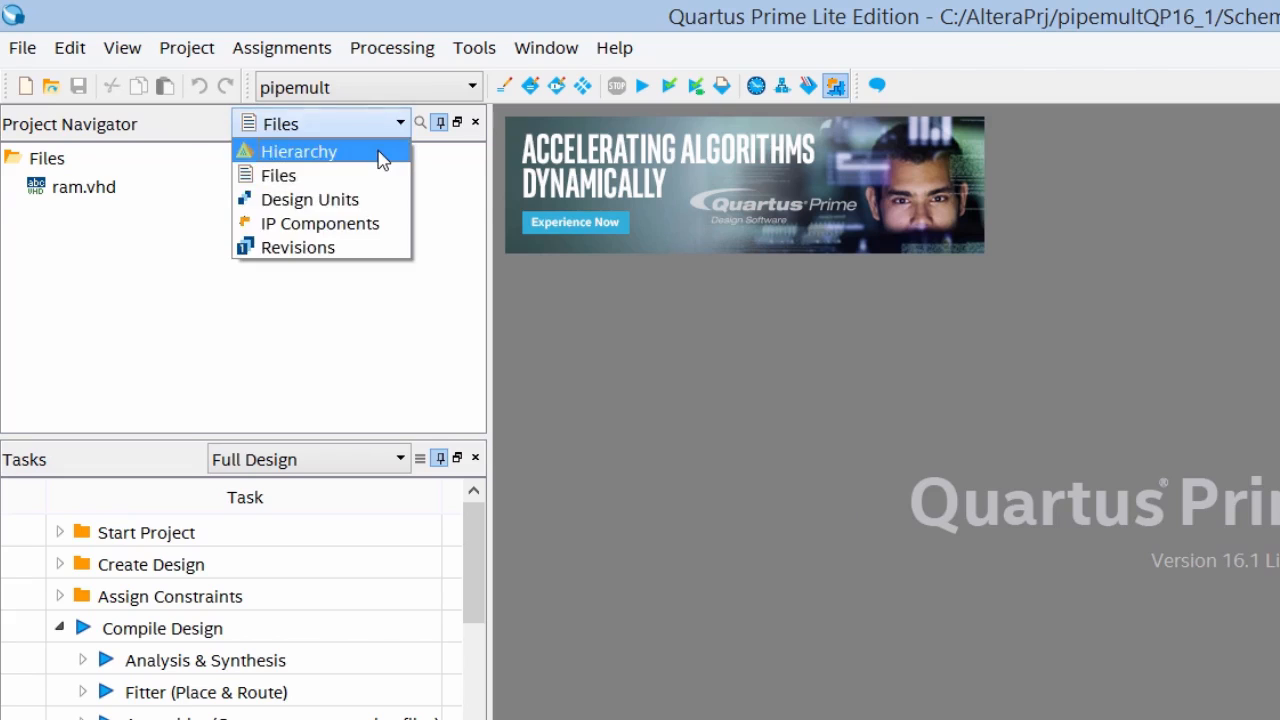
click(383, 161)
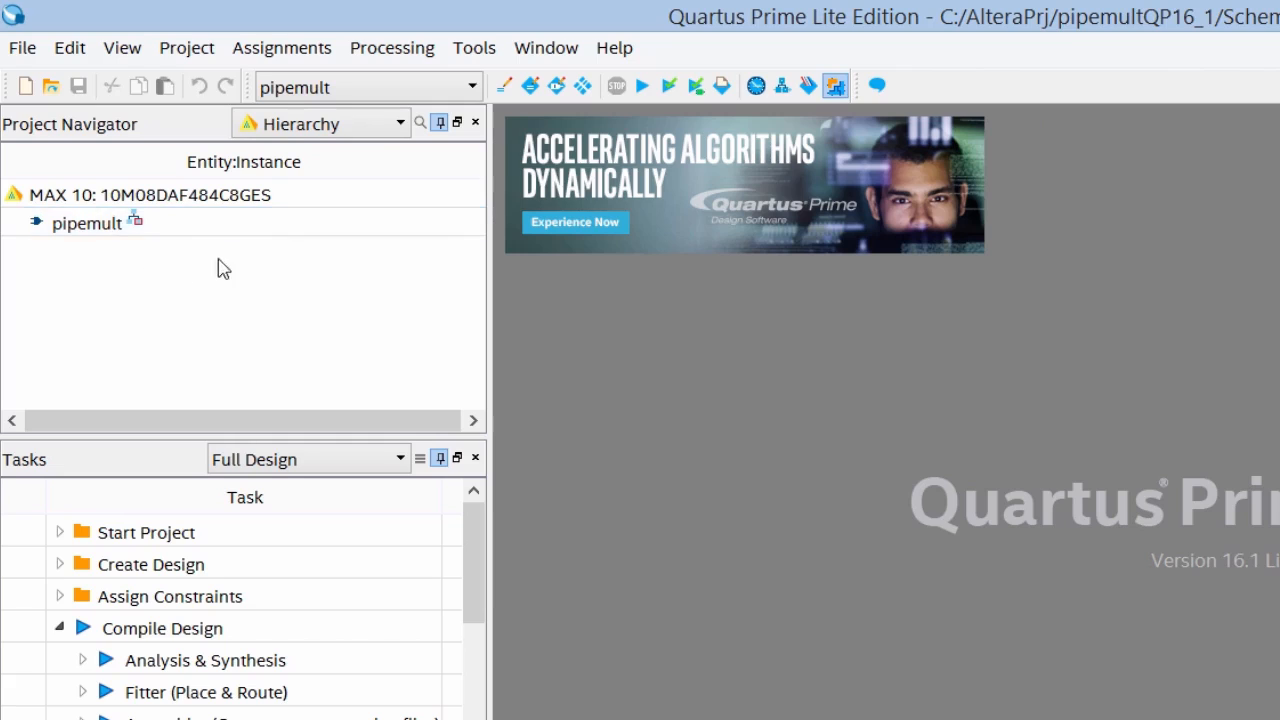
click(190, 50)
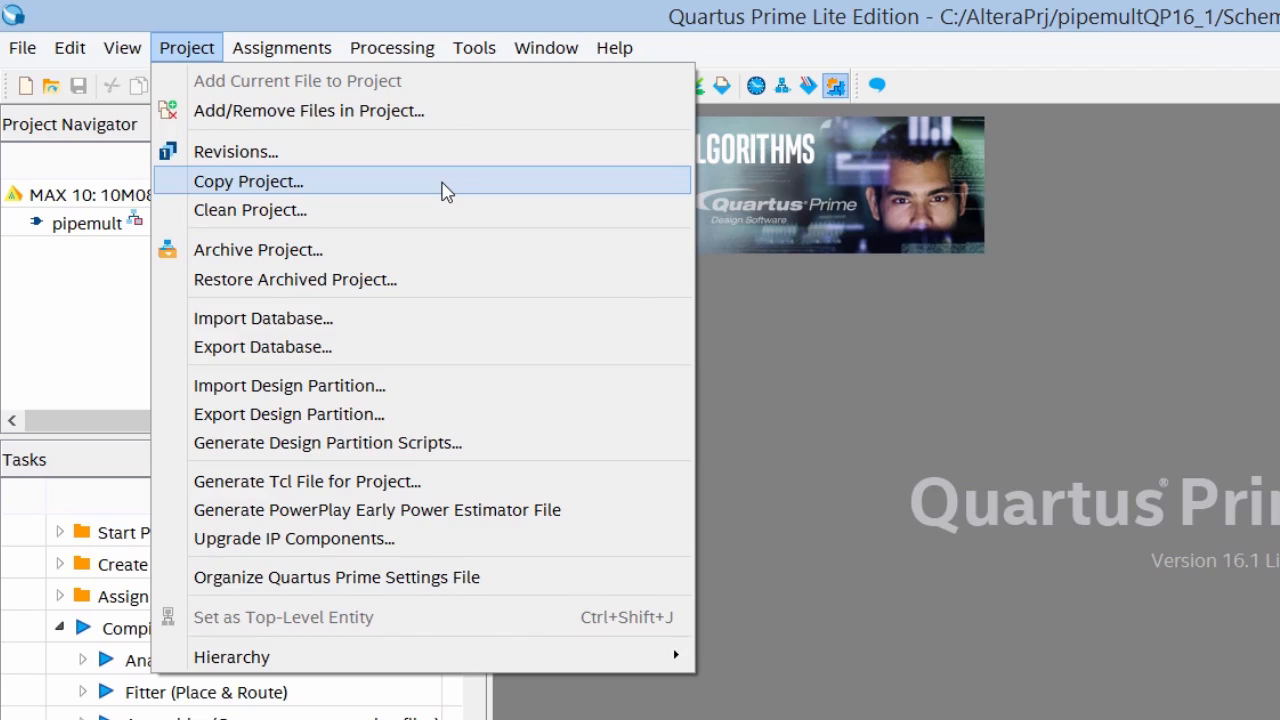
click(827, 348)
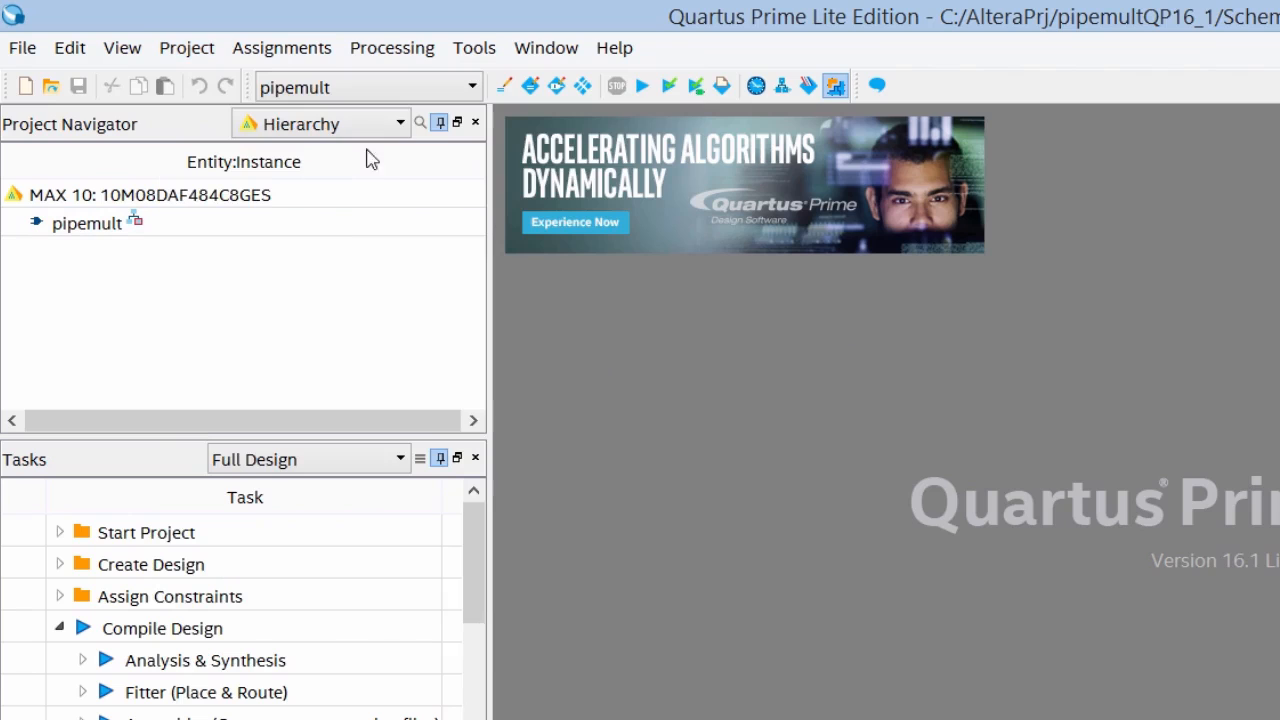
Switch the Project Navigator to the project's files and open ram.vhd in the text editor
click(401, 124)
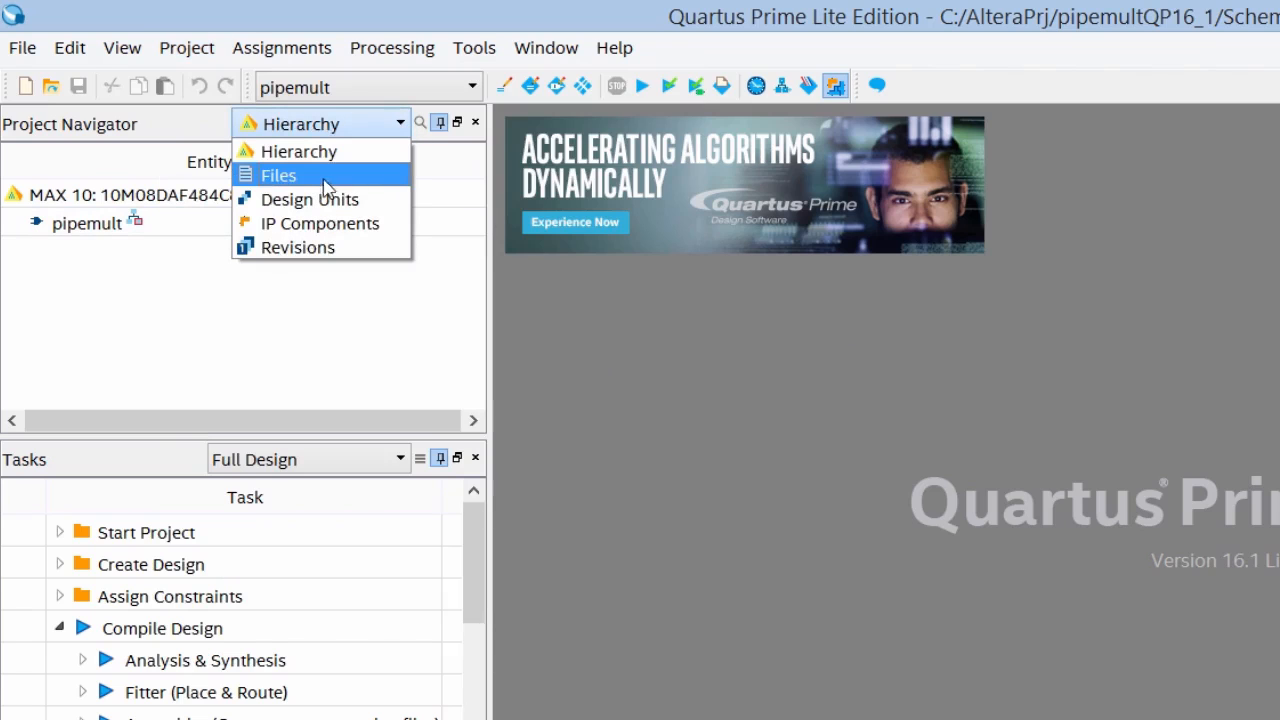
click(287, 177)
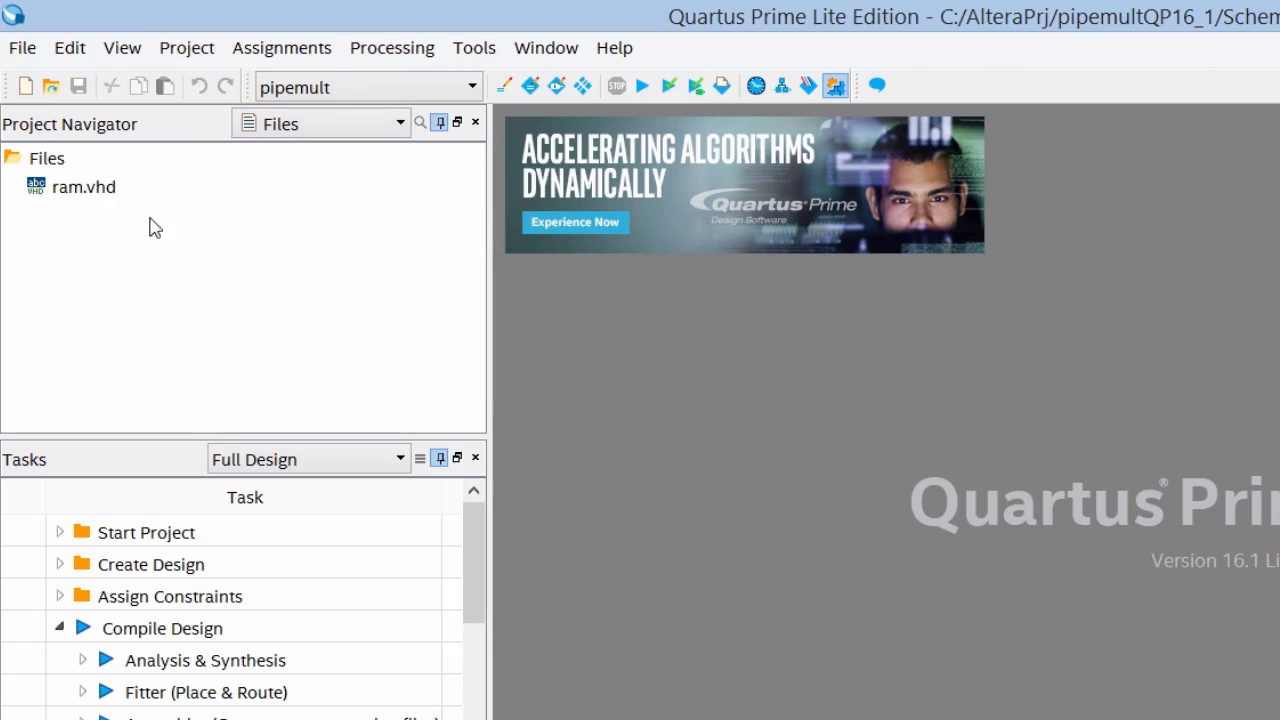
click(98, 192)
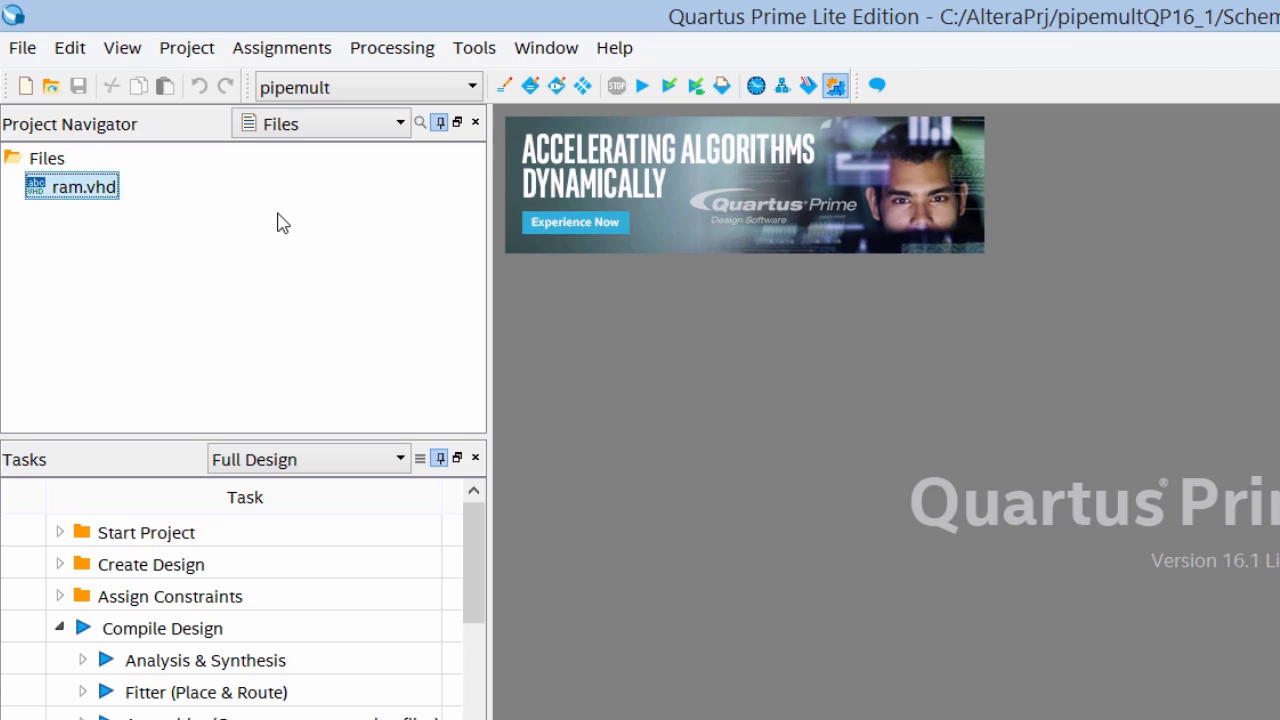
double_click(95, 193)
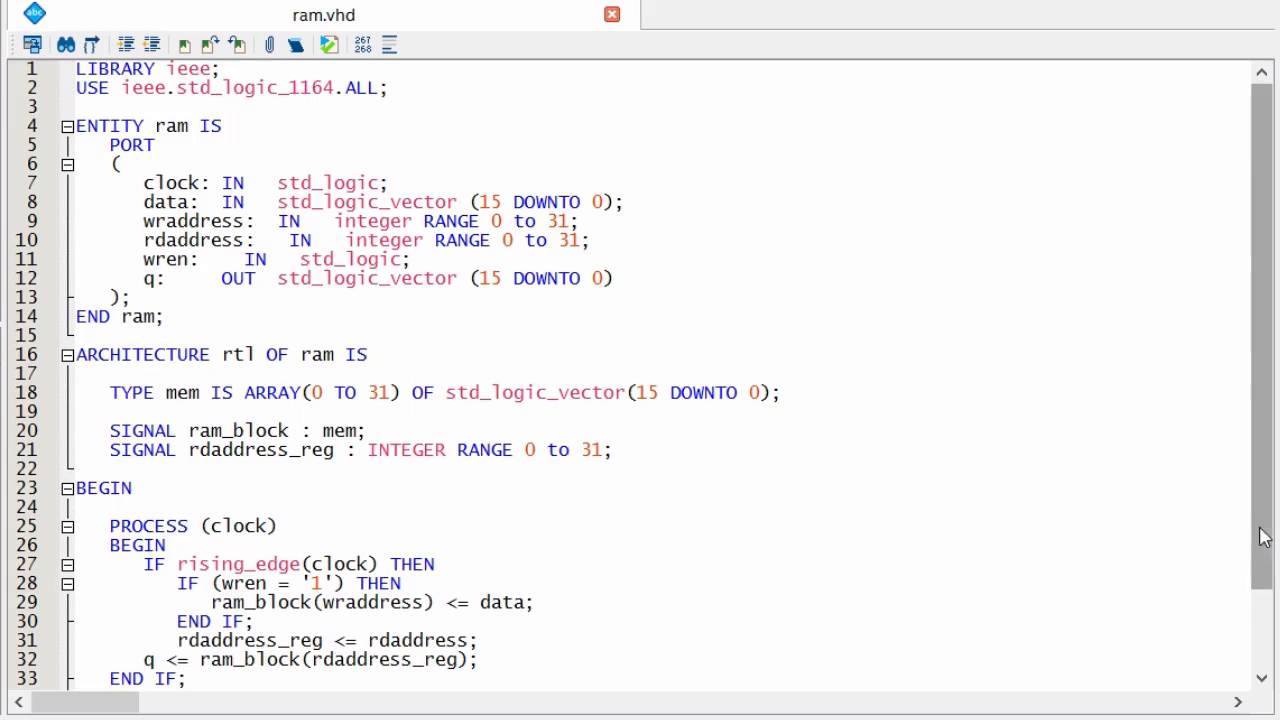
Look through the ram.vhd code, view the language templates available for insertion and close the template dialog
drag(1260, 566, 1181, 417)
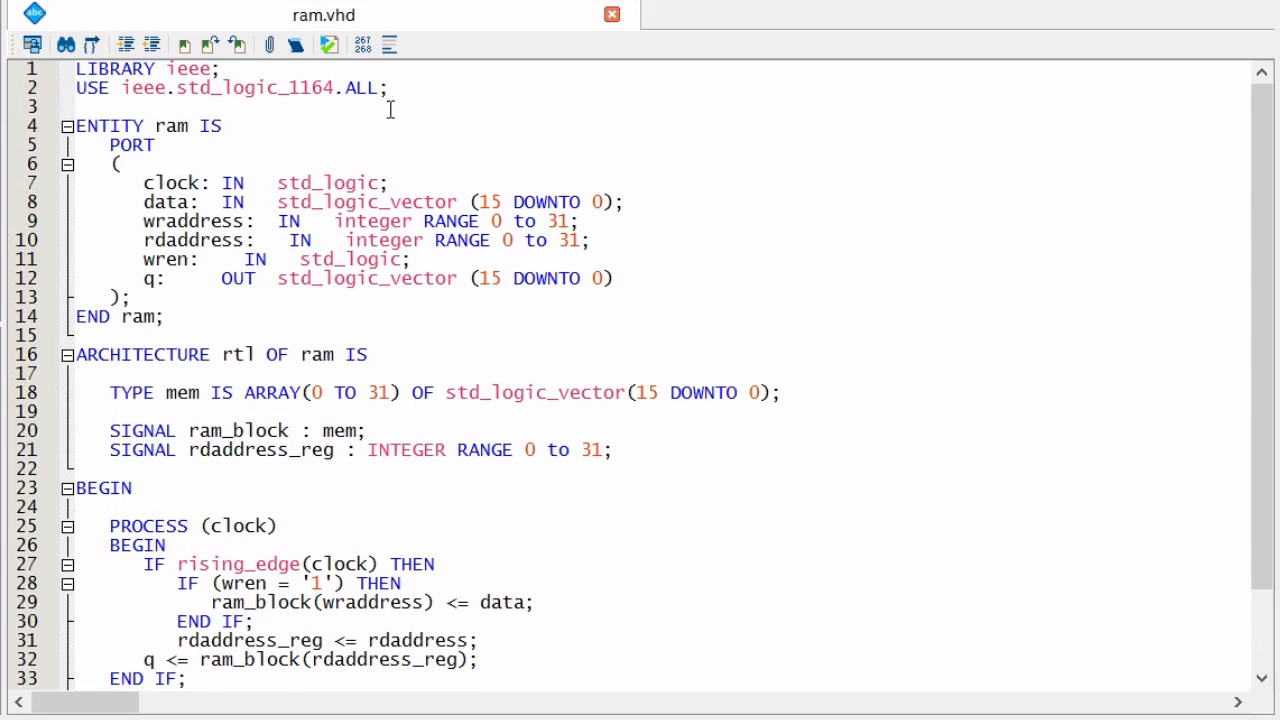
click(296, 46)
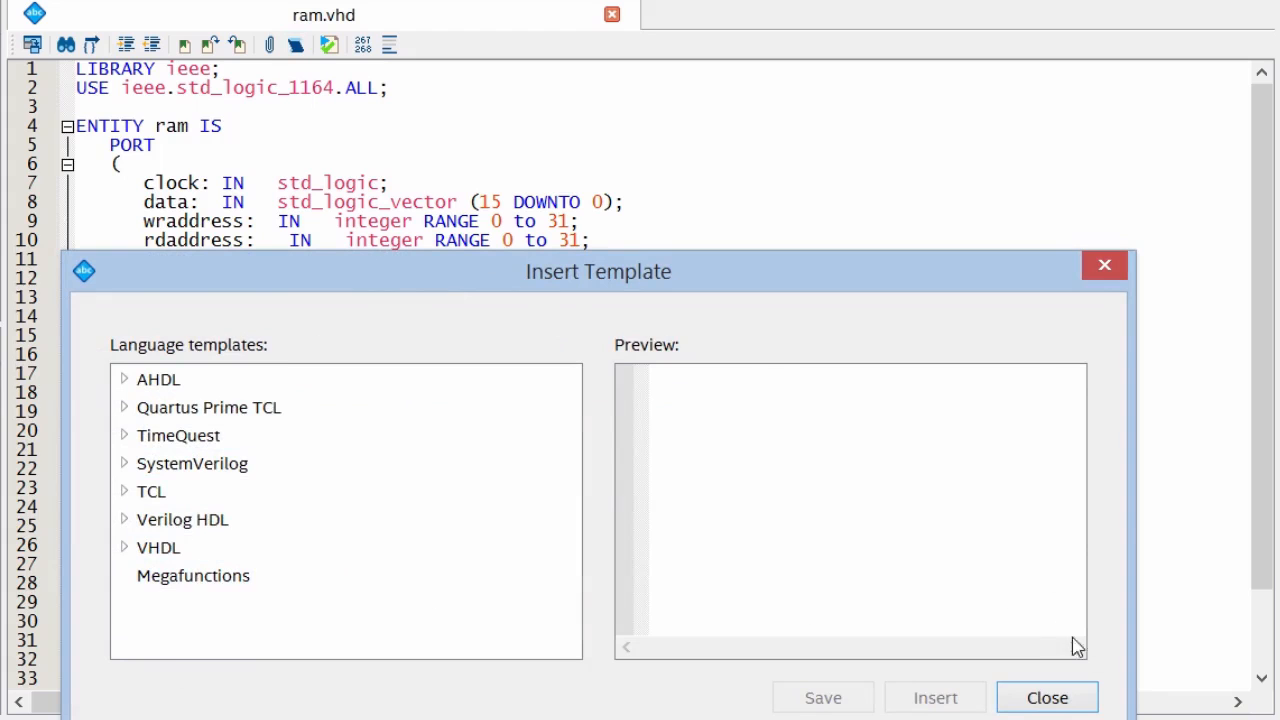
click(1047, 698)
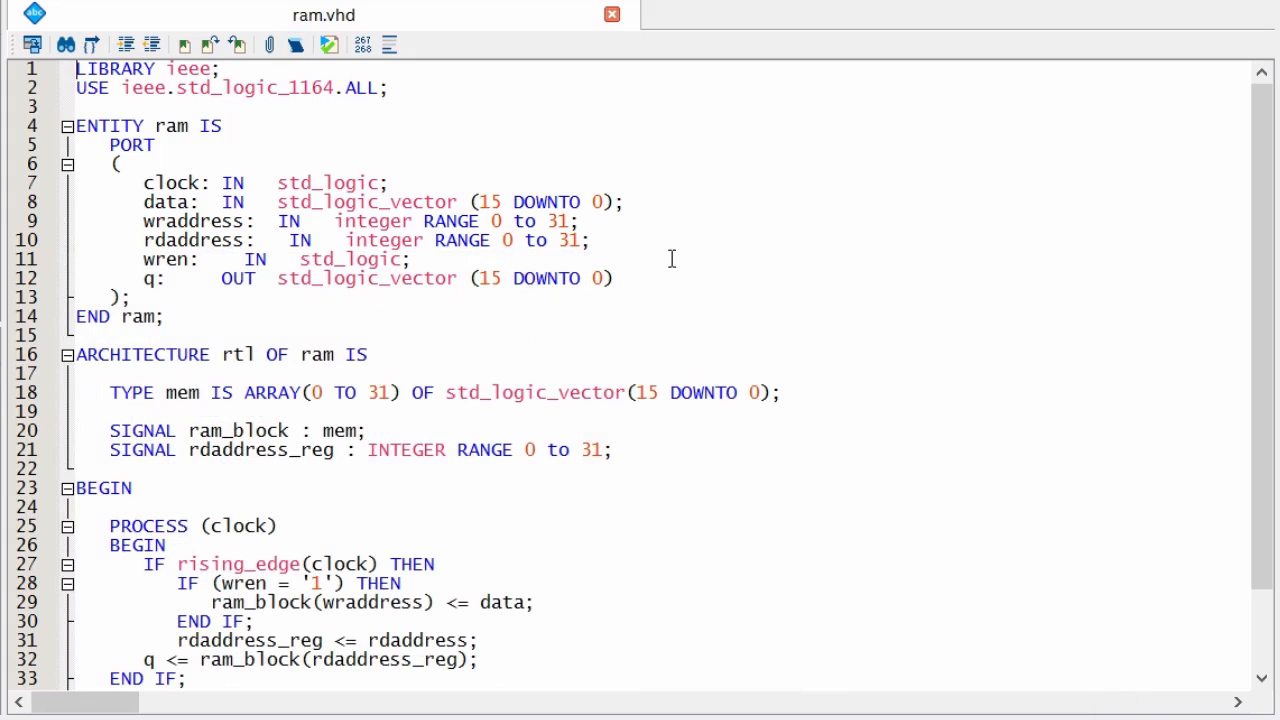